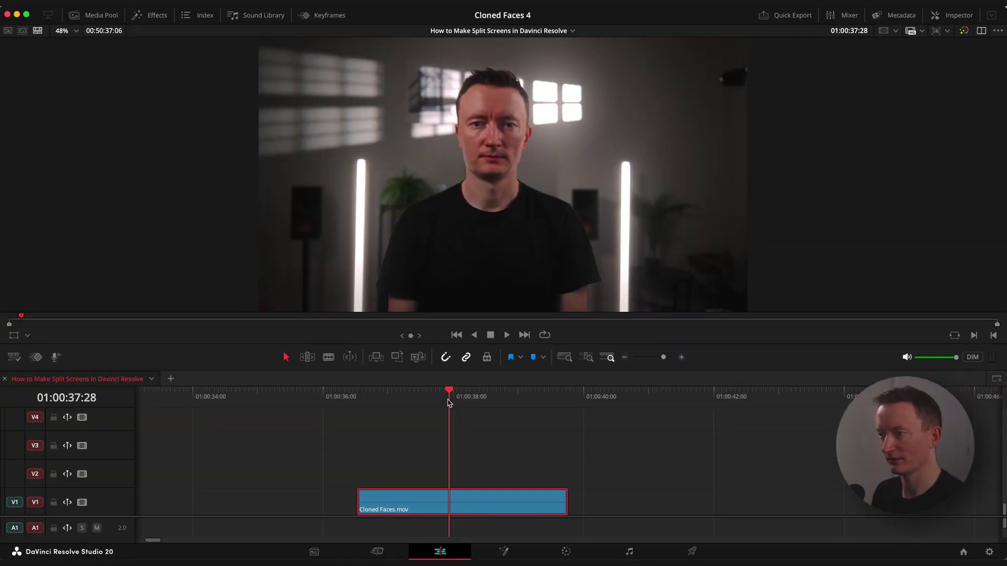
# Open the Cloned Faces.mov clip in Fusion and add Image Plane 3D, Camera 3D, Renderer 3D and Merge 3D nodes.
pyautogui.moveTo(446, 403)
pyautogui.mouseDown()
pyautogui.moveTo(374, 407)
pyautogui.moveTo(442, 415)
pyautogui.mouseUp()
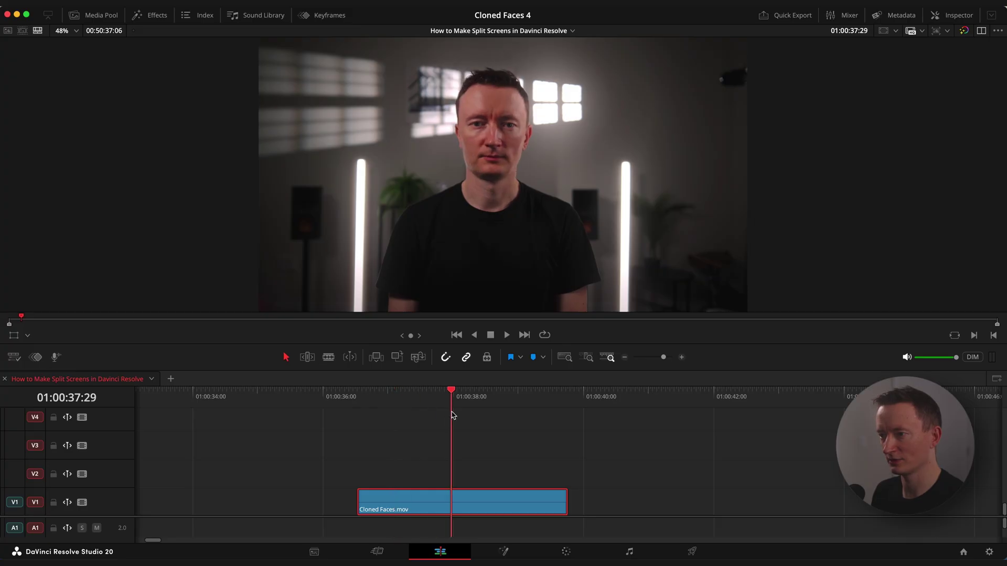
pyautogui.click(504, 551)
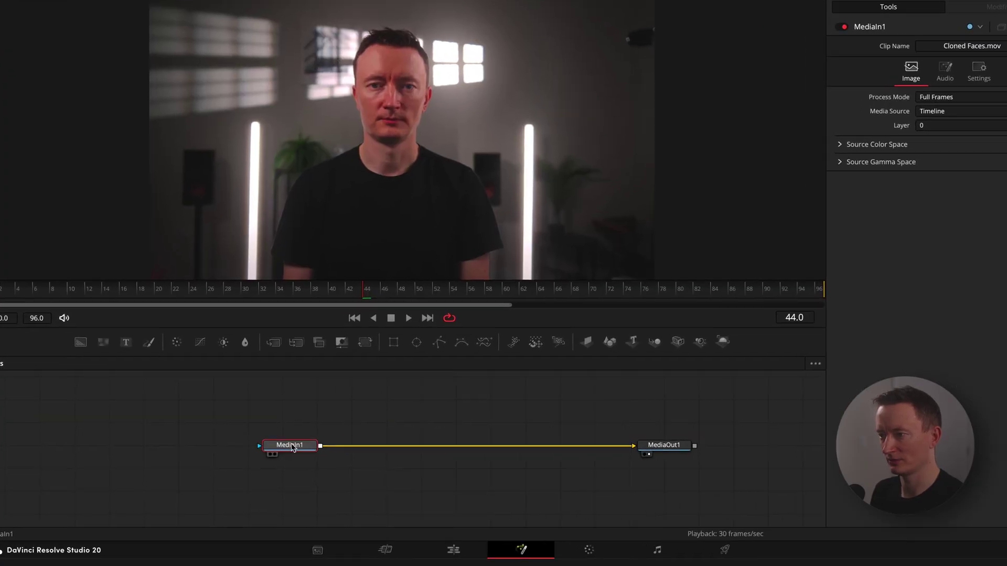
pyautogui.moveTo(635, 309); pyautogui.dragTo(351, 391)
pyautogui.moveTo(711, 309); pyautogui.dragTo(452, 397)
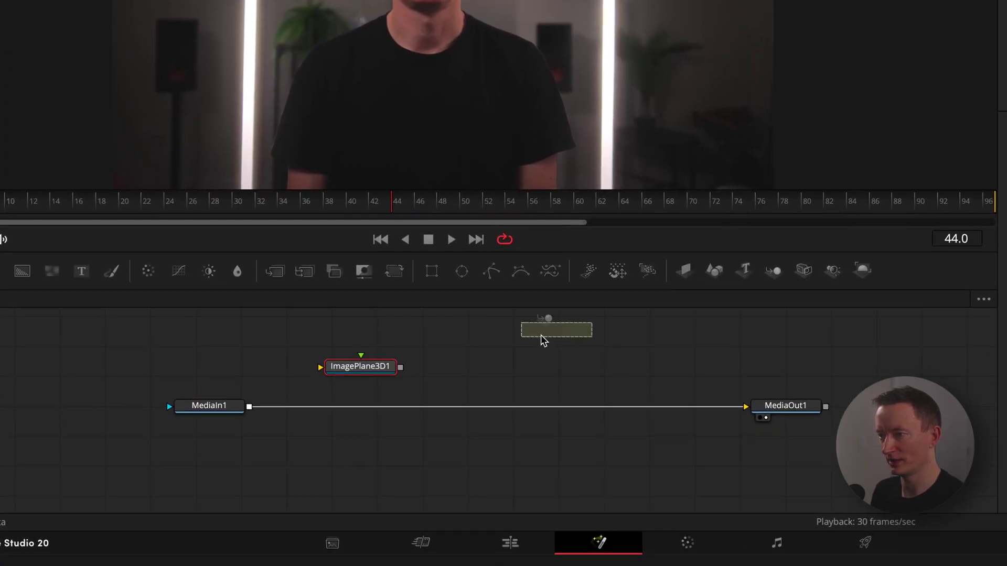
pyautogui.moveTo(865, 272); pyautogui.dragTo(641, 365)
pyautogui.moveTo(803, 270); pyautogui.dragTo(486, 329)
# Wire MediaIn1 through the image plane, Merge3D1 and Renderer3D1 to MediaOut1, connect Camera3D1 to the merge, and line up the nodes.
pyautogui.moveTo(718, 441); pyautogui.dragTo(500, 411)
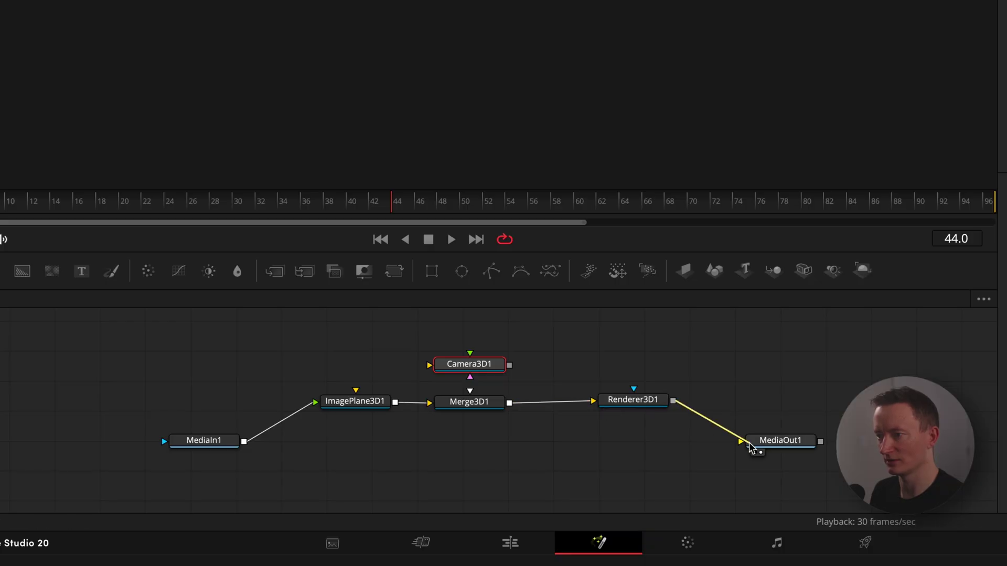
pyautogui.moveTo(750, 447); pyautogui.dragTo(741, 442)
pyautogui.moveTo(652, 409); pyautogui.dragTo(652, 447)
pyautogui.moveTo(479, 405); pyautogui.dragTo(479, 441)
pyautogui.moveTo(357, 412); pyautogui.dragTo(333, 452)
pyautogui.moveTo(509, 365); pyautogui.dragTo(470, 431)
# Set Camera3D1's Z translation to 1.65 so the image plane fills the frame.
pyautogui.click(478, 368)
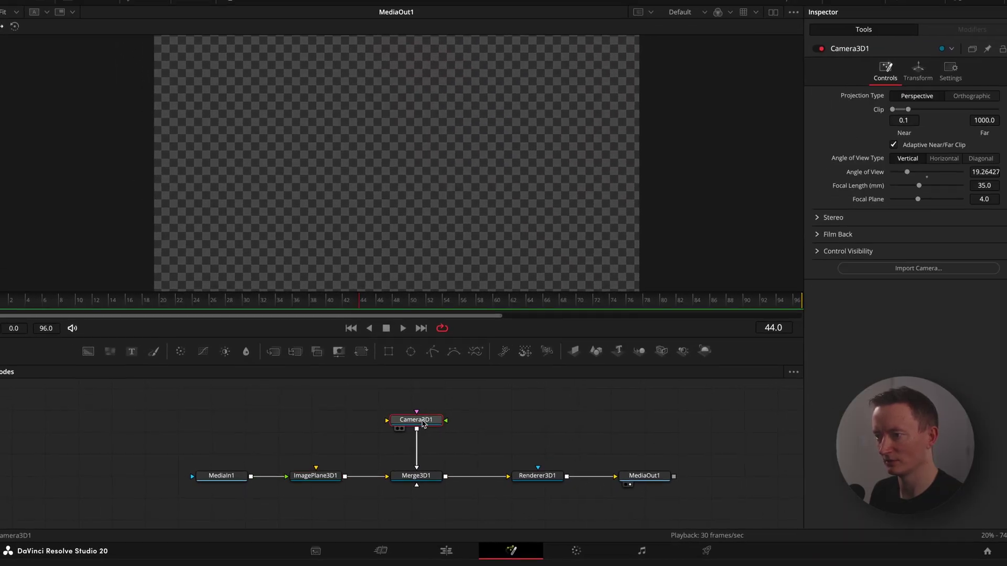
pyautogui.click(915, 73)
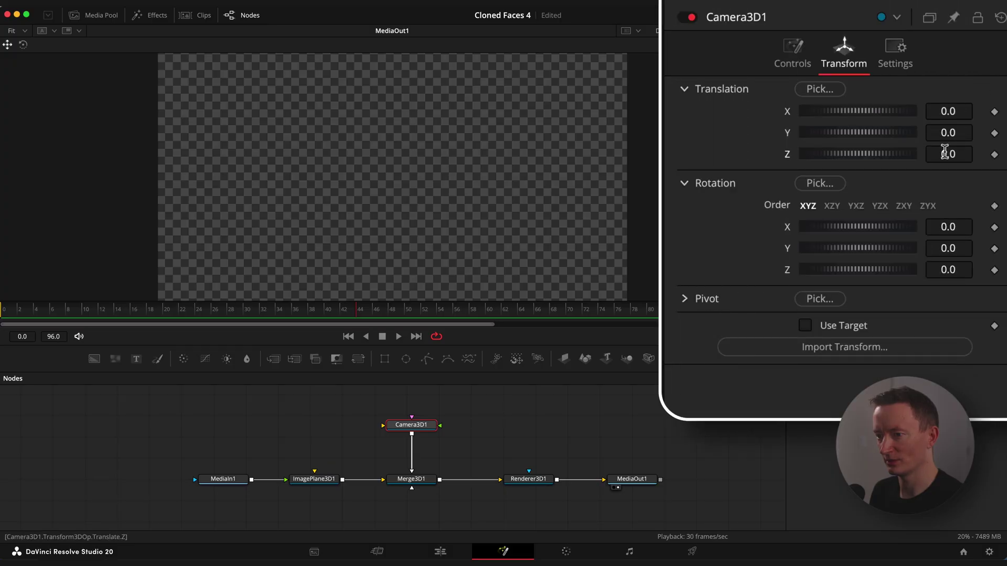
pyautogui.moveTo(945, 152); pyautogui.dragTo(986, 152)
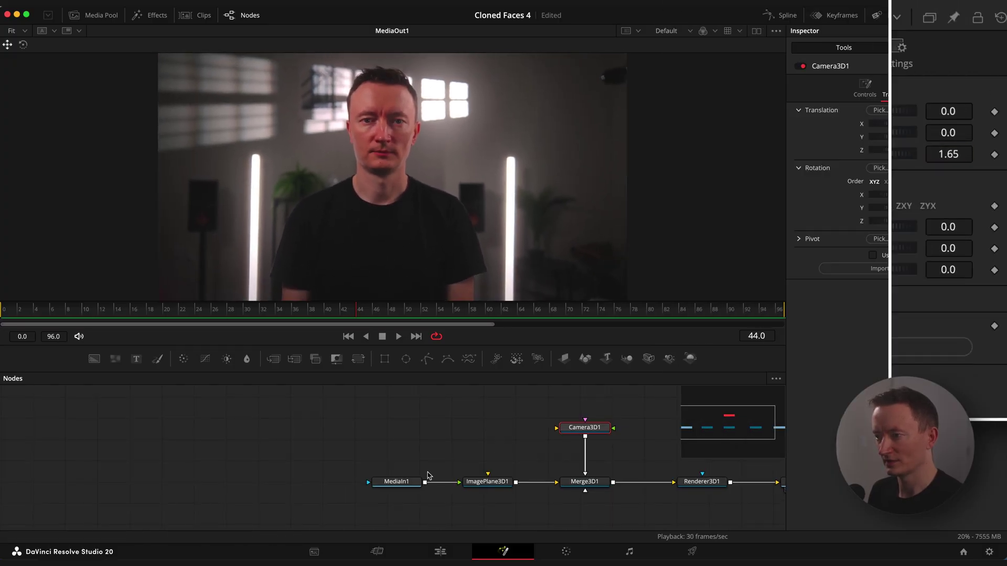
# Move MediaIn1 away from the image plane and insert a Duplicate node after it.
pyautogui.moveTo(404, 484); pyautogui.dragTo(323, 488)
pyautogui.hotkey('shift', 'space')
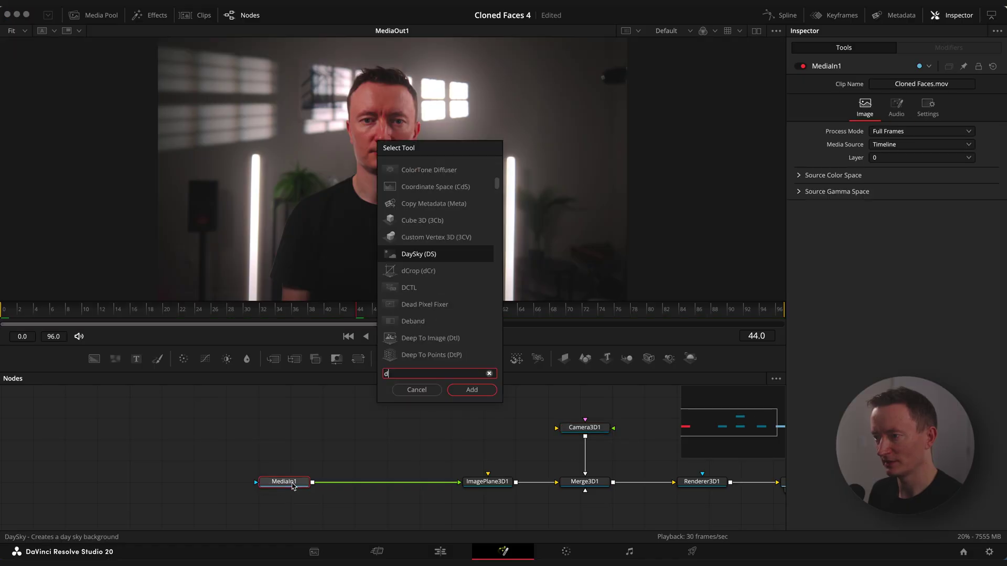
pyautogui.write('dup')
pyautogui.press('Return')
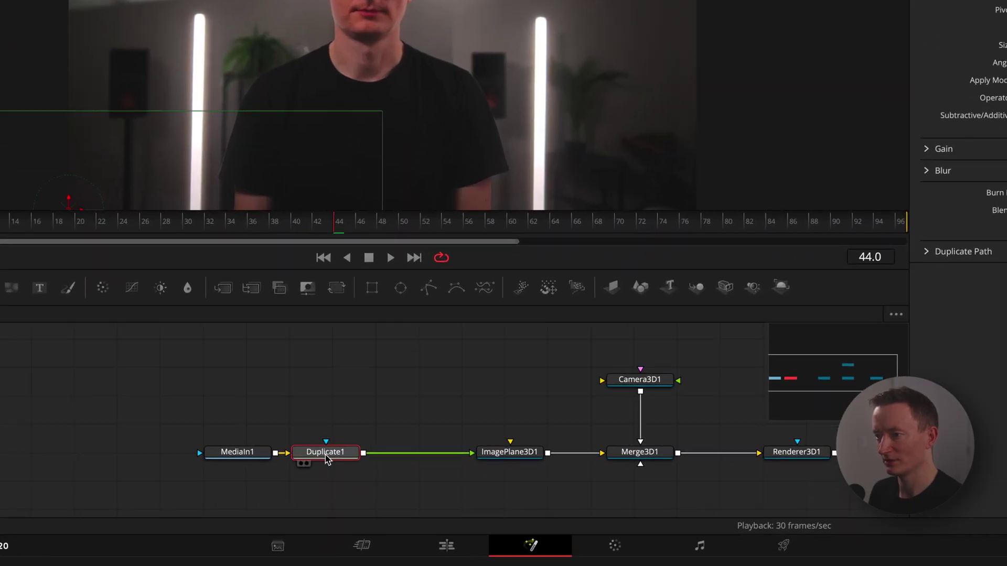
pyautogui.moveTo(345, 479); pyautogui.dragTo(357, 479)
# Mask Duplicate1 with a Rectangle, enable Multiply by Mask on Duplicate1, and try out moving the rectangle in the viewer.
pyautogui.click(369, 274)
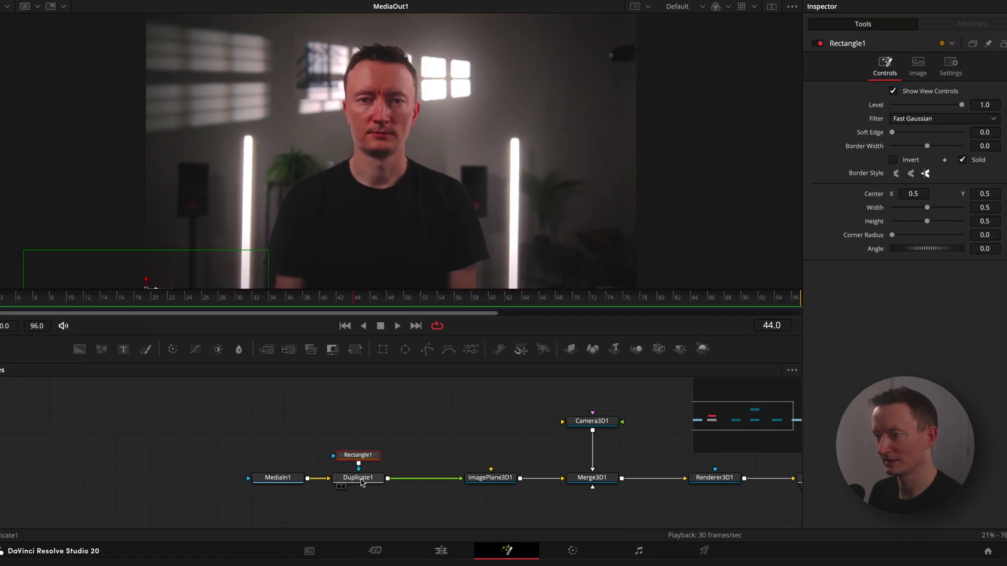
pyautogui.click(336, 445)
pyautogui.click(901, 52)
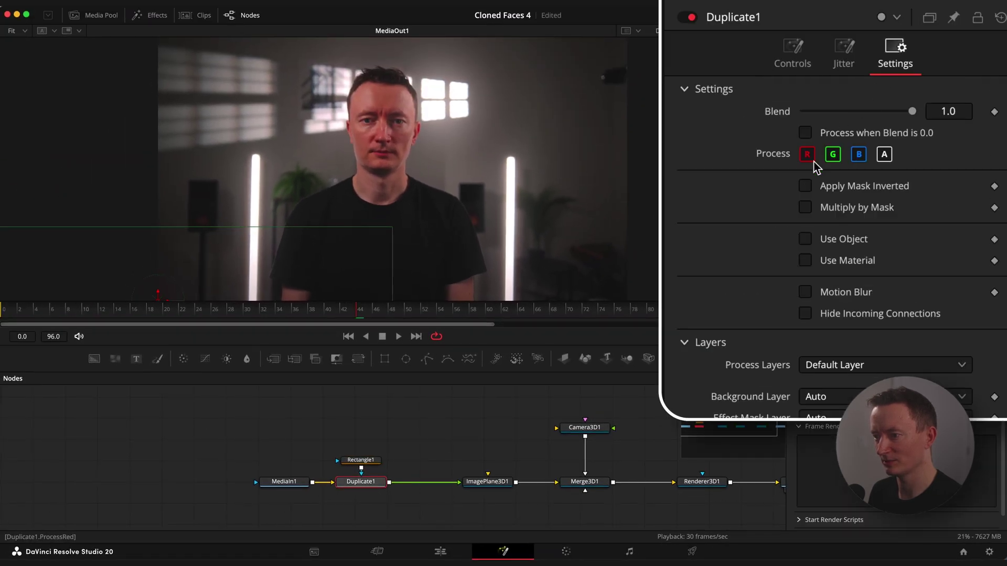
pyautogui.click(804, 208)
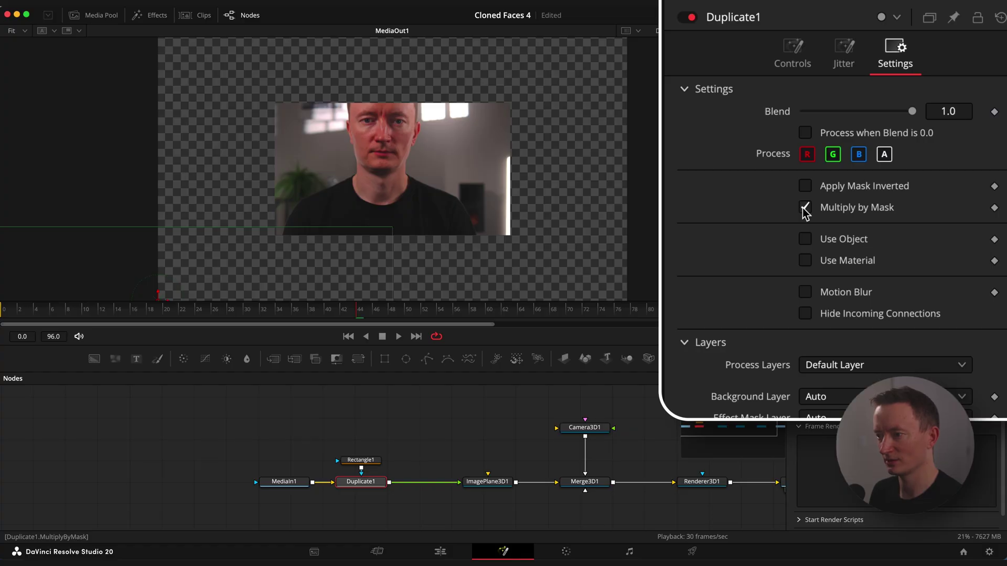
pyautogui.click(360, 460)
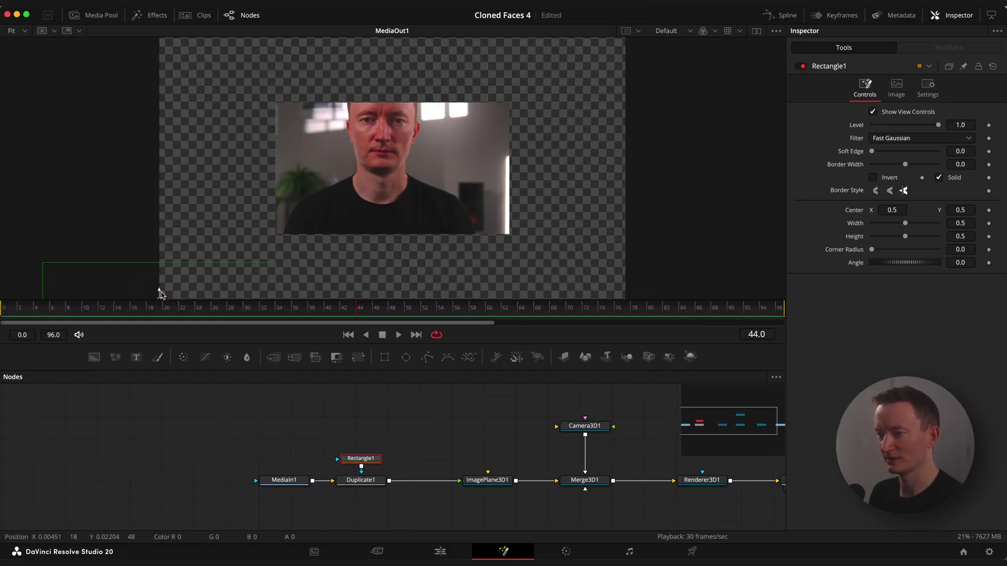
pyautogui.moveTo(162, 293)
pyautogui.mouseDown()
pyautogui.moveTo(162, 273)
pyautogui.moveTo(164, 284)
pyautogui.mouseUp()
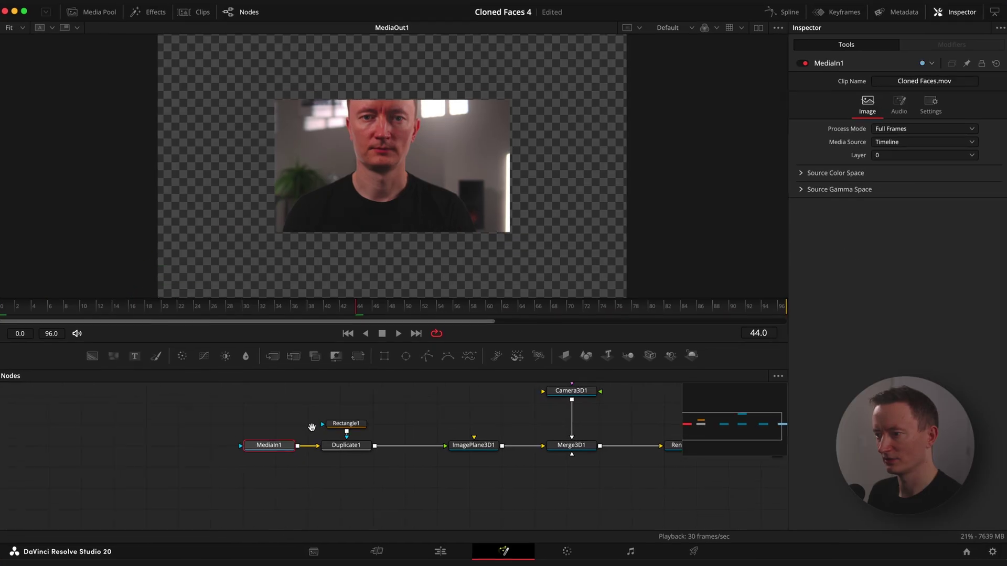
# Move the masked duplicate branch below the main line and insert a second Image Plane 3D between MediaIn1 and Merge3D1.
pyautogui.moveTo(278, 447); pyautogui.dragTo(217, 446)
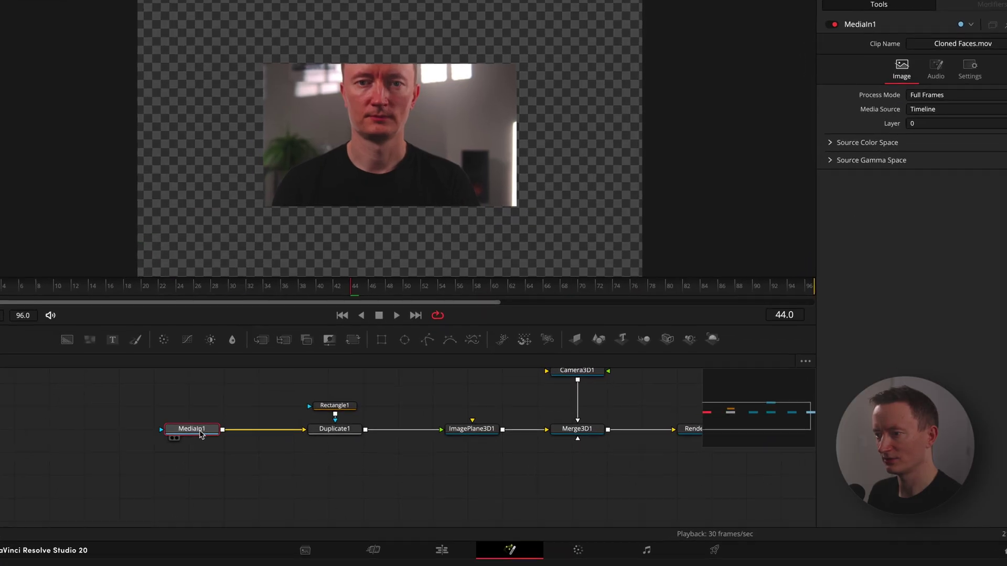
pyautogui.moveTo(479, 411); pyautogui.dragTo(292, 450)
pyautogui.moveTo(321, 409); pyautogui.dragTo(320, 490)
pyautogui.click(155, 406)
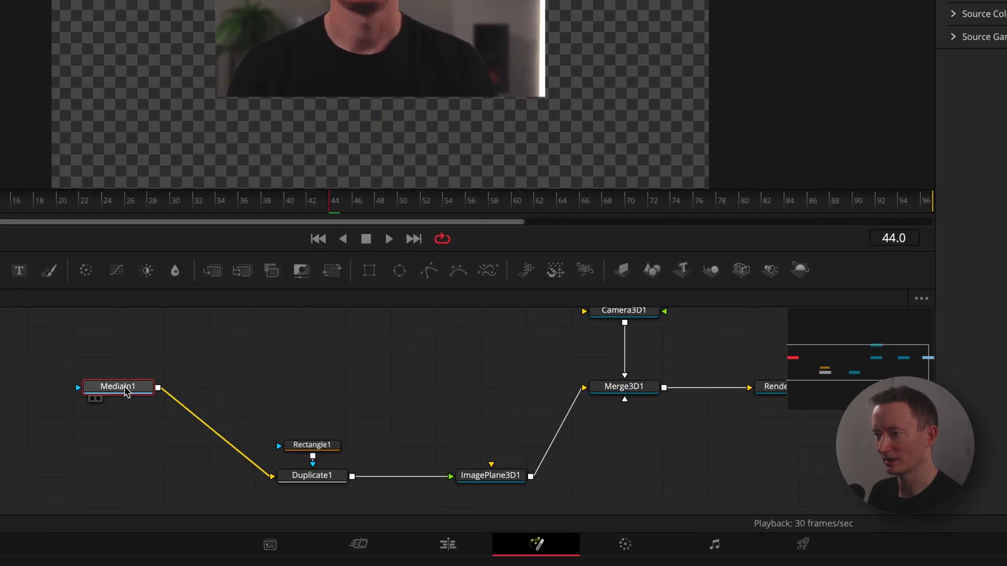
pyautogui.moveTo(621, 270); pyautogui.dragTo(603, 388)
pyautogui.moveTo(305, 395); pyautogui.dragTo(308, 394)
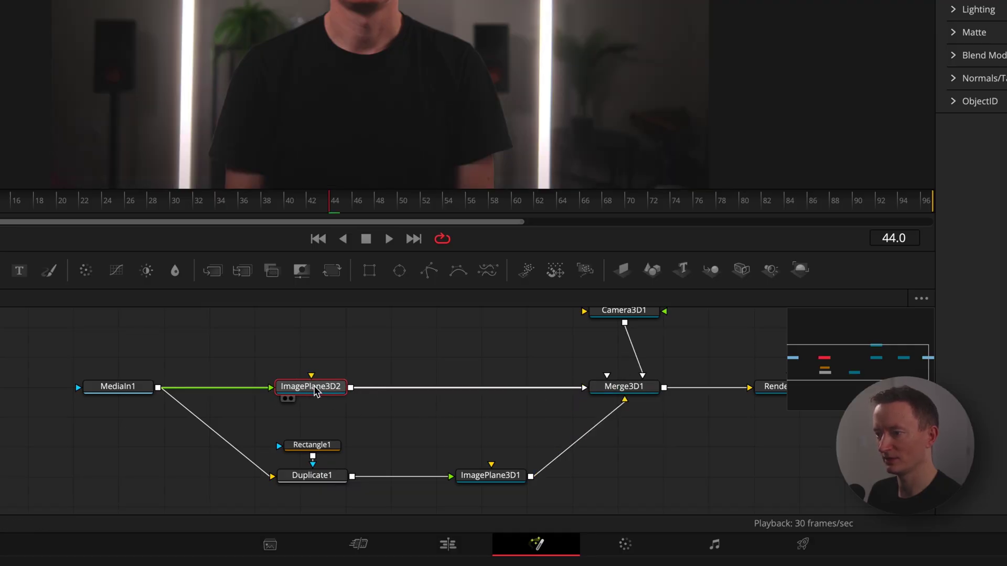
# Bring the masked ImagePlane3D1 forward by setting its Z translation to 0.58.
pyautogui.click(495, 477)
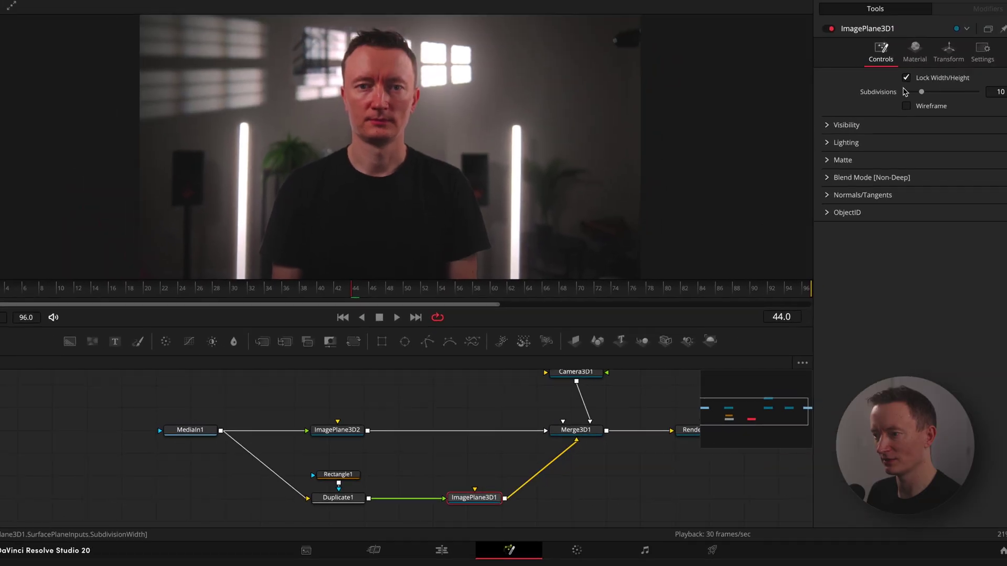
pyautogui.click(947, 53)
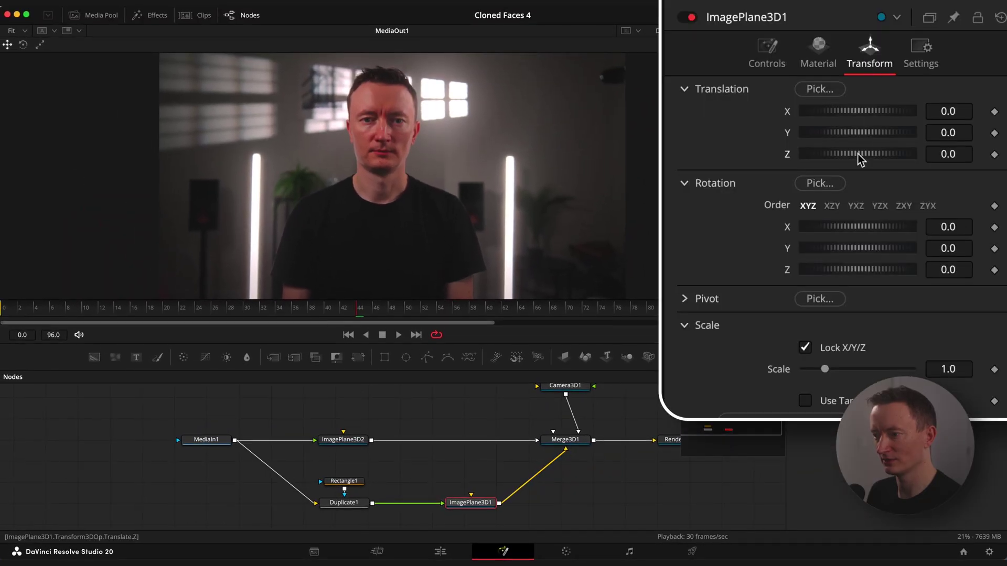
pyautogui.moveTo(859, 154); pyautogui.dragTo(907, 153)
# Shrink Rectangle1 to about 0.08 wide and 0.25 high and position it over one half of the face.
pyautogui.click(355, 484)
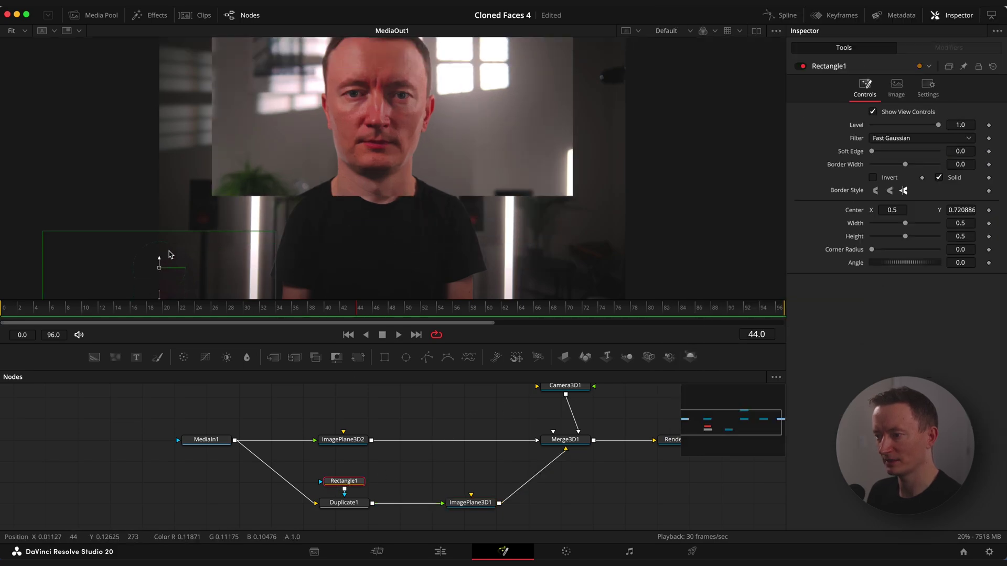
pyautogui.moveTo(47, 280); pyautogui.dragTo(150, 283)
pyautogui.moveTo(152, 262); pyautogui.dragTo(180, 281)
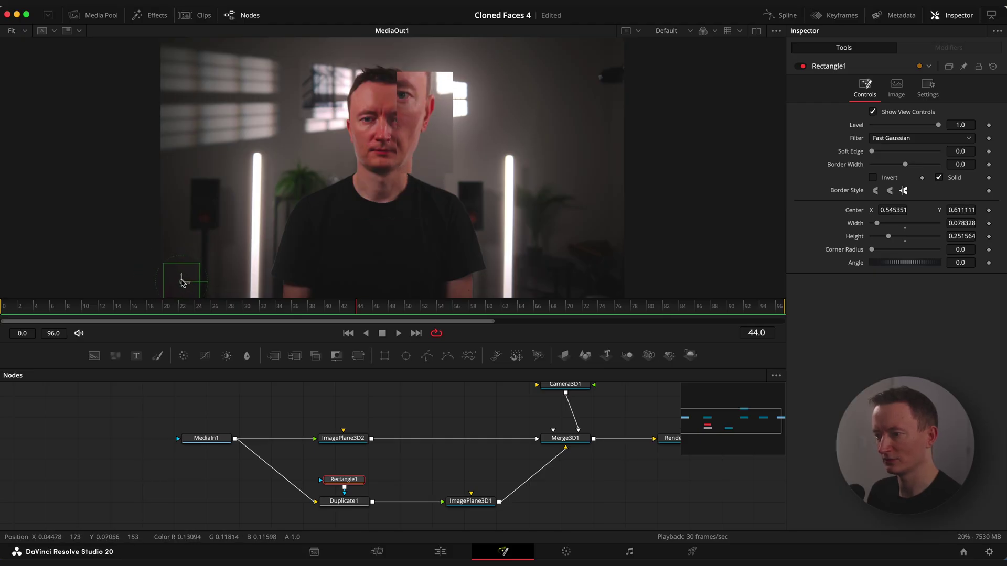
# Try out Duplicate1's center and size controls, resetting the size to 1.0.
pyautogui.click(344, 501)
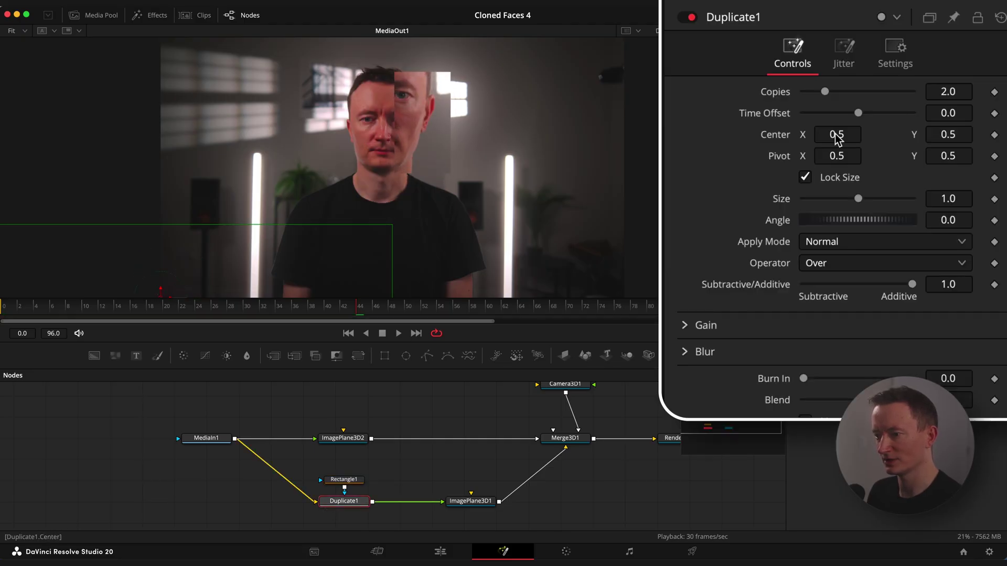
pyautogui.moveTo(836, 137)
pyautogui.mouseDown()
pyautogui.moveTo(870, 137)
pyautogui.moveTo(838, 135)
pyautogui.mouseUp()
pyautogui.moveTo(858, 198); pyautogui.dragTo(868, 204)
pyautogui.click(858, 206)
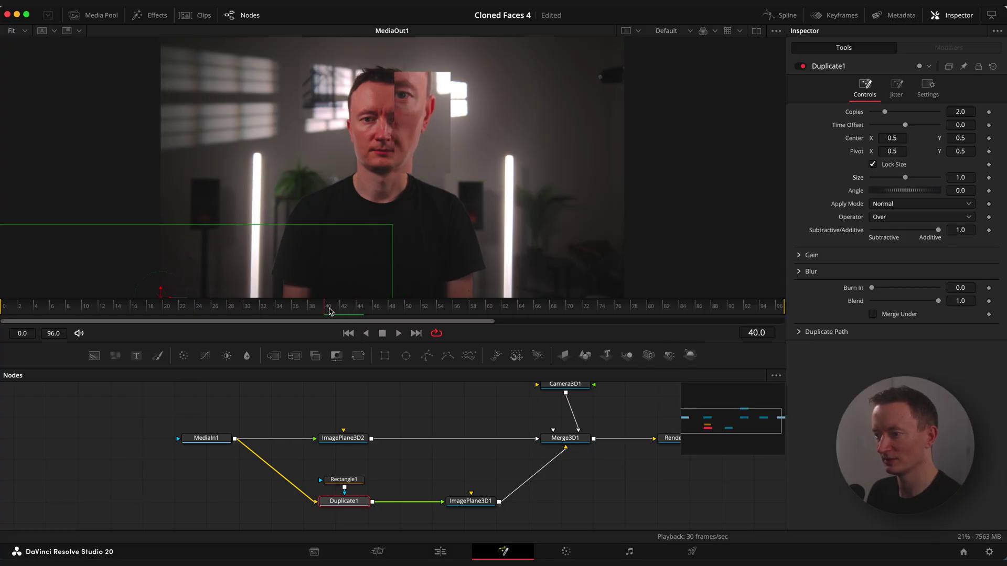
# Animate ImagePlane3D1's Z translation from a forward offset at frame 0 to 0 at frame 40, and scrub through the motion.
pyautogui.click(466, 502)
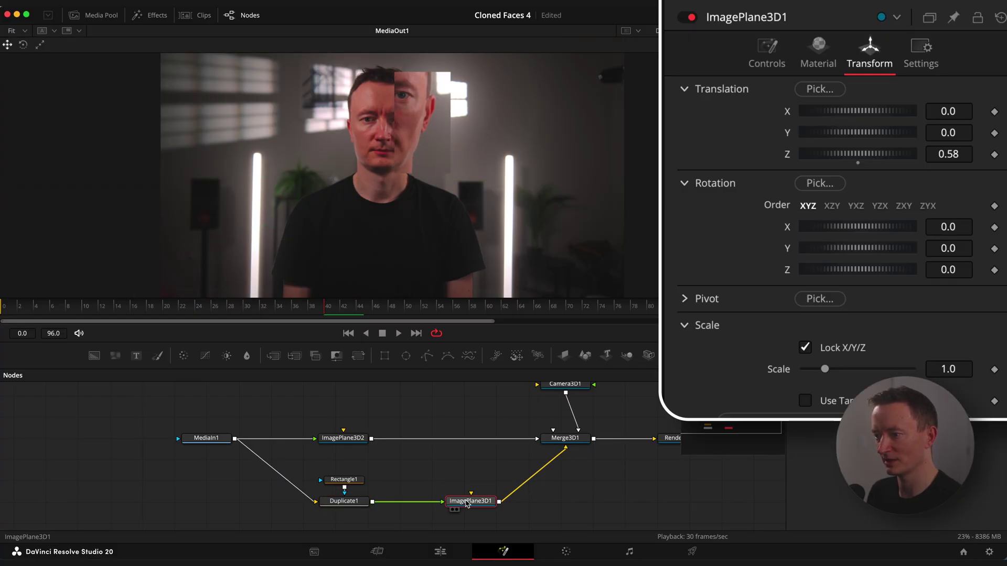
pyautogui.click(953, 157)
pyautogui.write('0')
pyautogui.press('Tab')
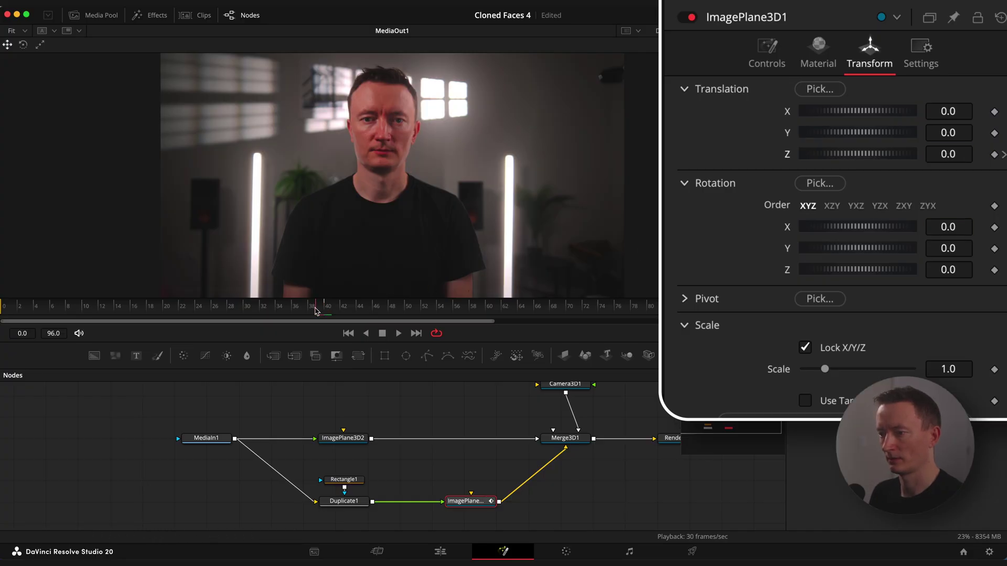
pyautogui.moveTo(297, 311); pyautogui.dragTo(1, 310)
pyautogui.moveTo(845, 154); pyautogui.dragTo(863, 157)
pyautogui.moveTo(5, 307); pyautogui.dragTo(309, 313)
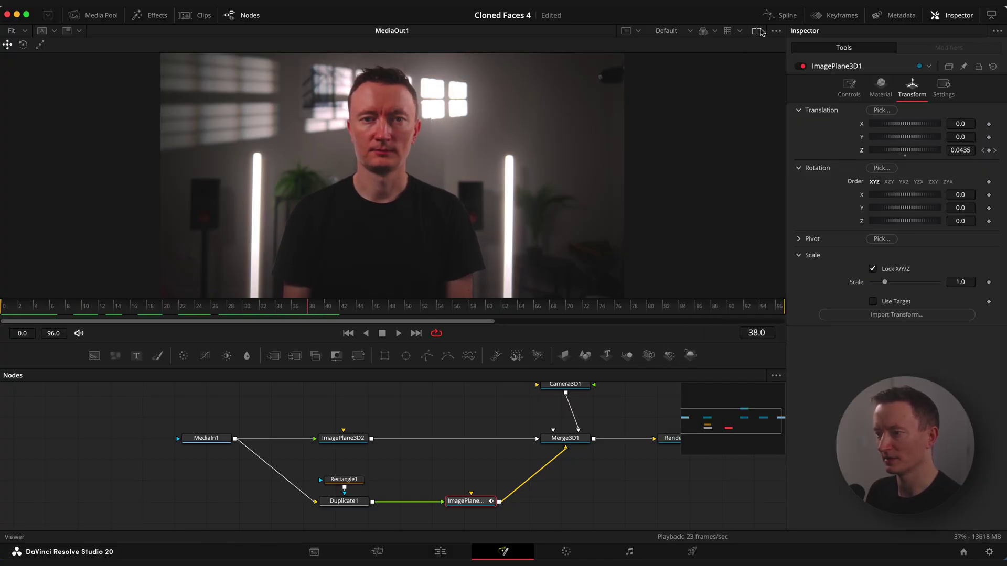
# Smooth the Z Offset keyframes of ImagePlane3D1 in the Spline editor, and close the editor.
pyautogui.click(778, 15)
pyautogui.click(419, 416)
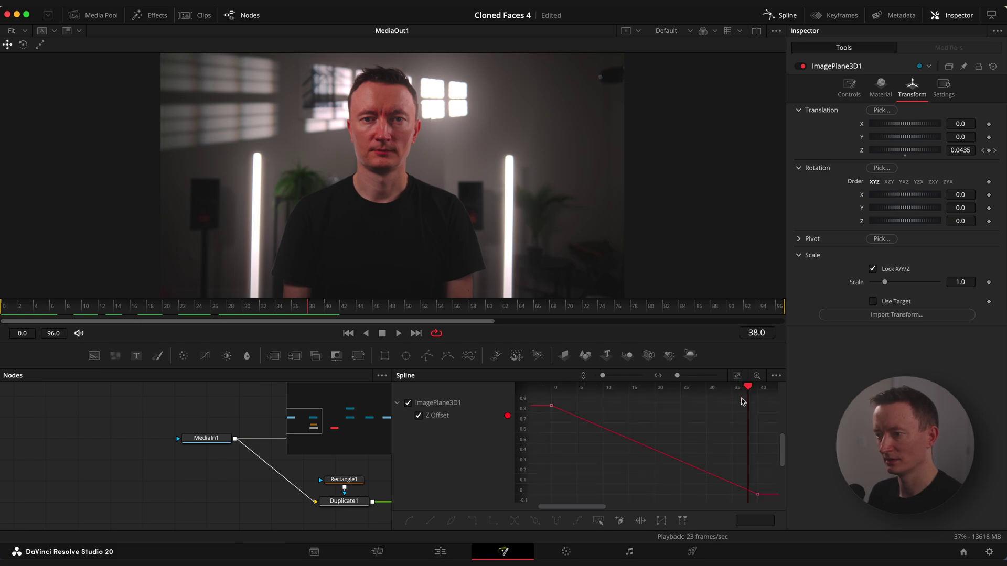
pyautogui.press('s')
pyautogui.click(773, 17)
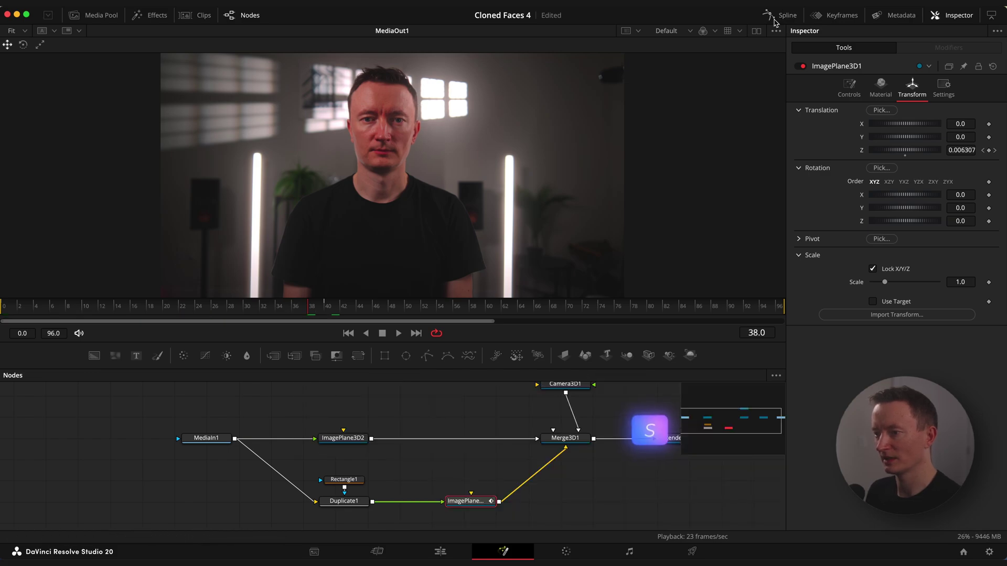
# Animate Camera3D1's Z translation from a closer position at the clip's start to 1.65 at about frame 68.
pyautogui.scroll(2, 556, 408)
pyautogui.click(561, 401)
pyautogui.click(555, 308)
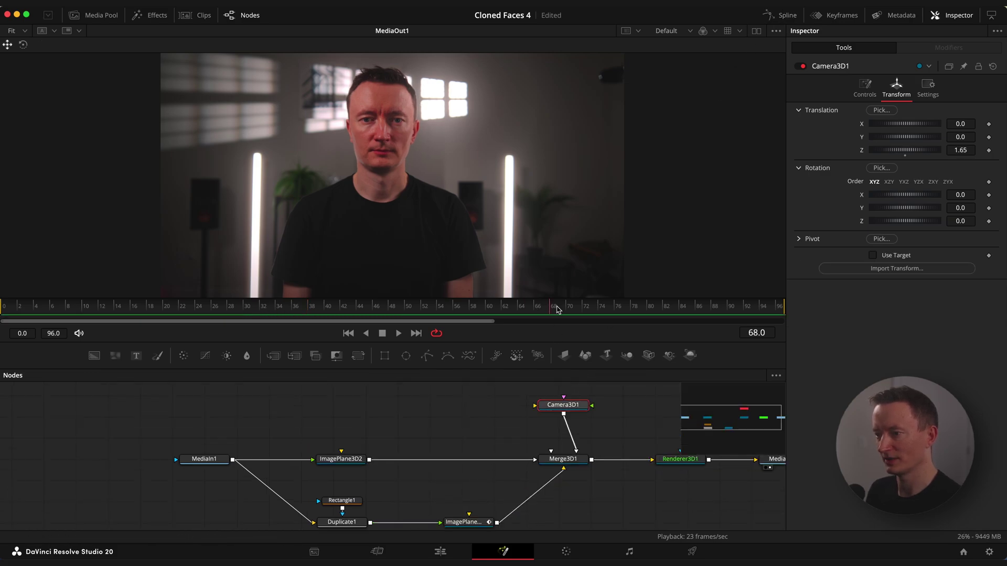
pyautogui.click(988, 150)
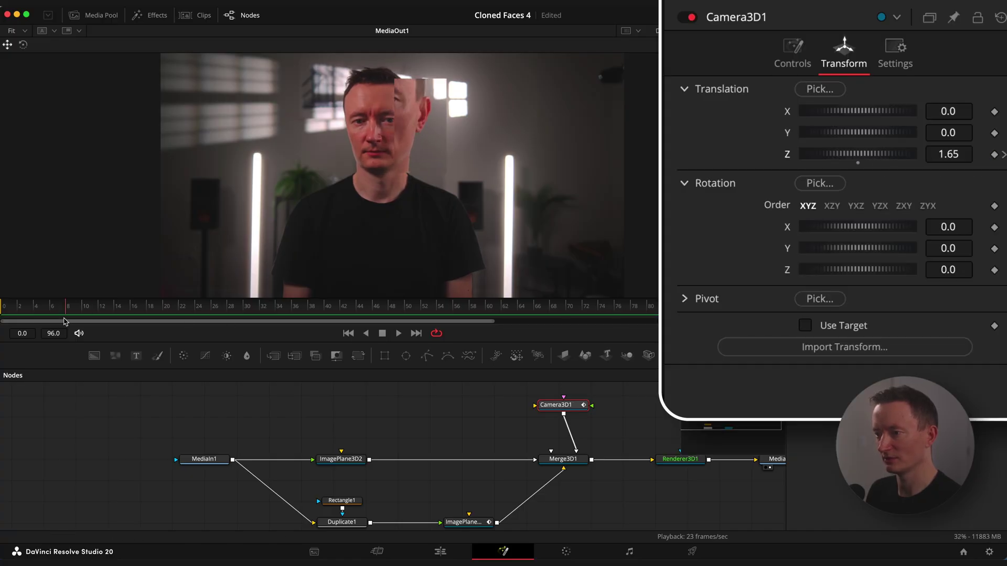
pyautogui.moveTo(845, 158); pyautogui.dragTo(842, 157)
pyautogui.moveTo(16, 308); pyautogui.dragTo(352, 308)
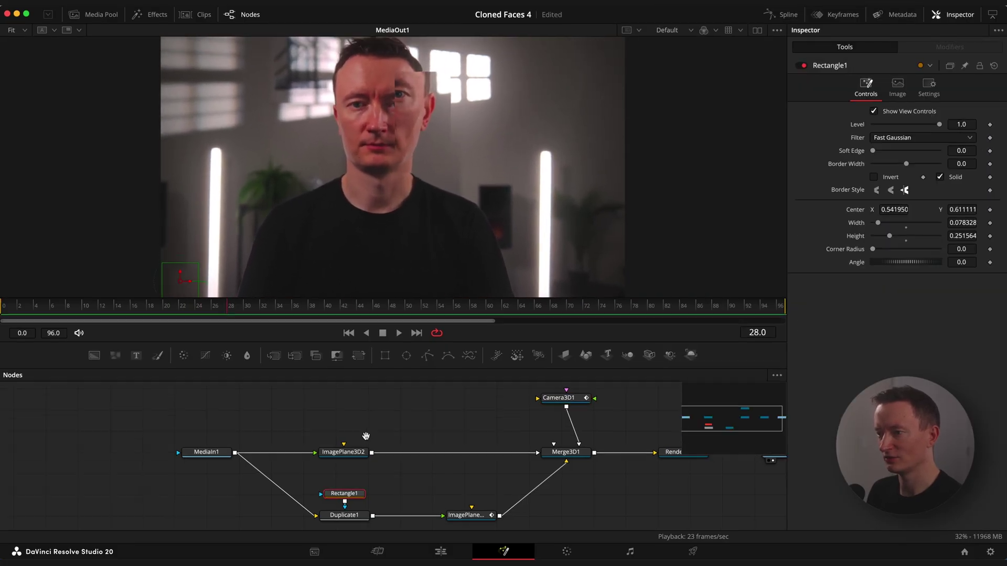
# Make room after Duplicate1 and insert a Drop Shadow node between it and ImagePlane3D1.
pyautogui.moveTo(366, 436); pyautogui.dragTo(313, 403)
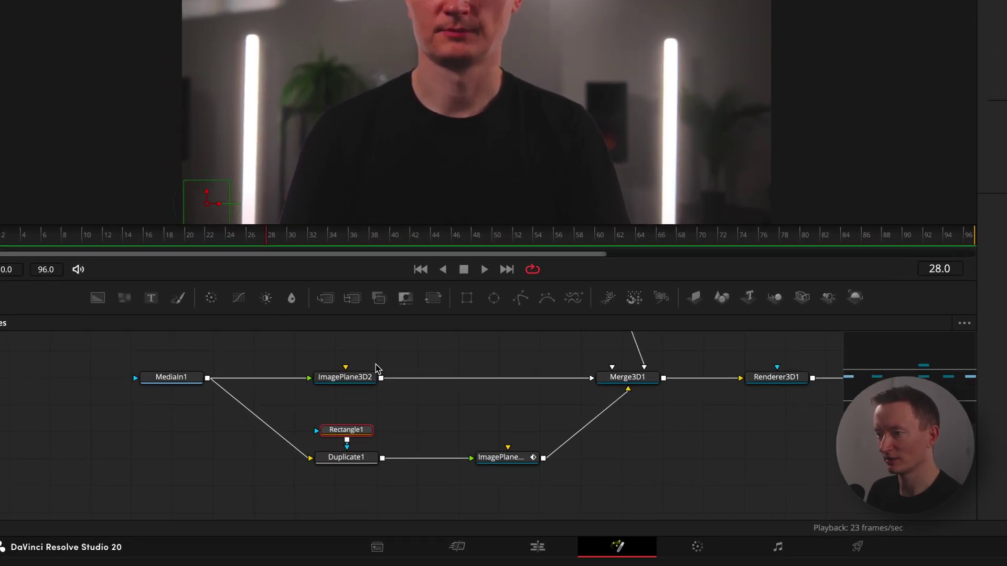
pyautogui.moveTo(415, 483); pyautogui.dragTo(452, 485)
pyautogui.click(387, 447)
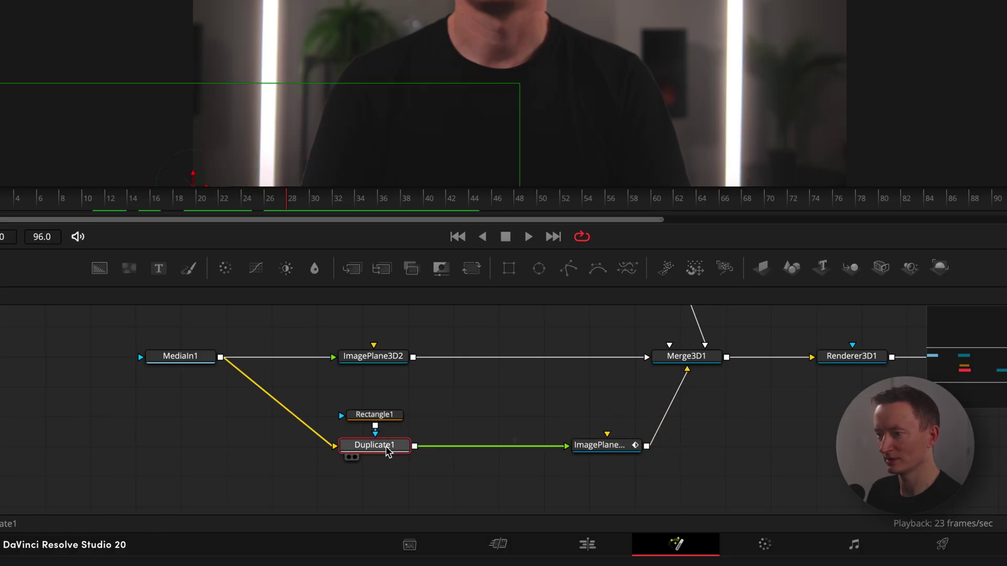
pyautogui.hotkey('shift', 'space')
pyautogui.write('drop')
pyautogui.press('Up')
pyautogui.press('Return')
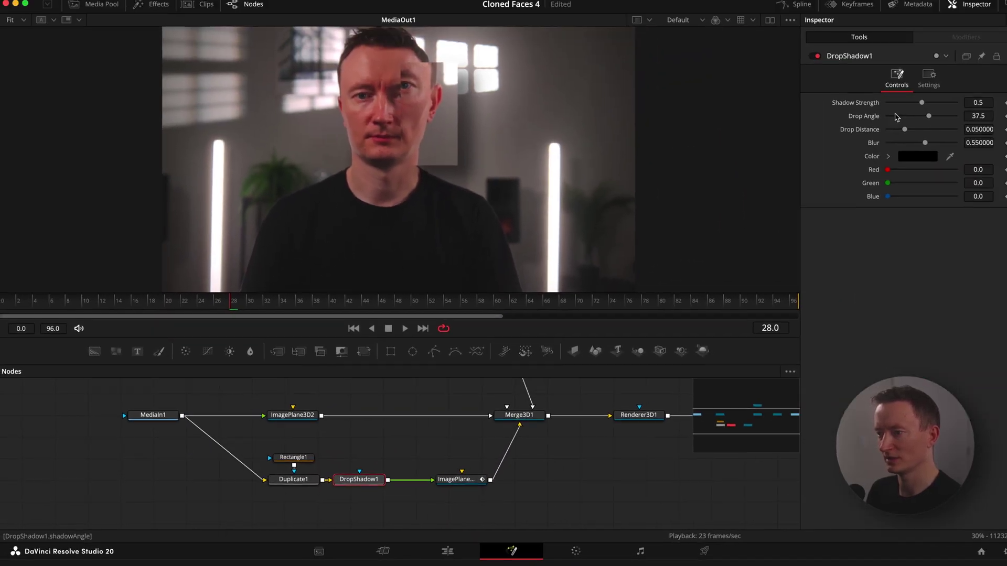
# Soften DropShadow1 with a drop distance of 0.0252 and a shadow strength of 0.465.
pyautogui.moveTo(869, 113); pyautogui.dragTo(823, 139)
pyautogui.moveTo(858, 92); pyautogui.dragTo(852, 97)
pyautogui.moveTo(831, 134); pyautogui.dragTo(821, 141)
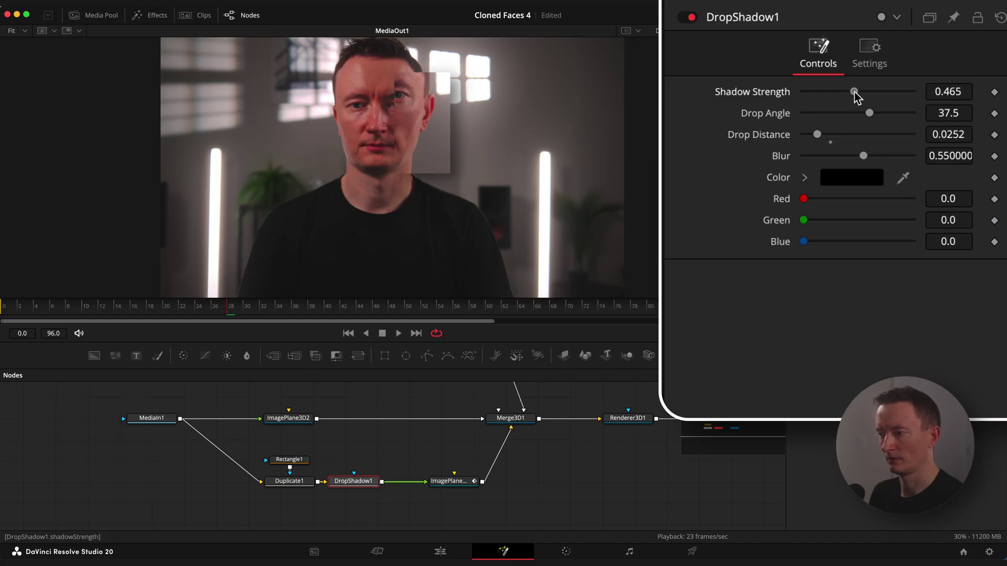
# Animate DropShadow1's shadow strength and drop distance from 0.465 and 0.0252 at frame 36 to 0 and 0.0052 at frame 40.
pyautogui.moveTo(341, 308)
pyautogui.mouseDown()
pyautogui.moveTo(351, 308)
pyautogui.moveTo(303, 308)
pyautogui.moveTo(327, 313)
pyautogui.mouseUp()
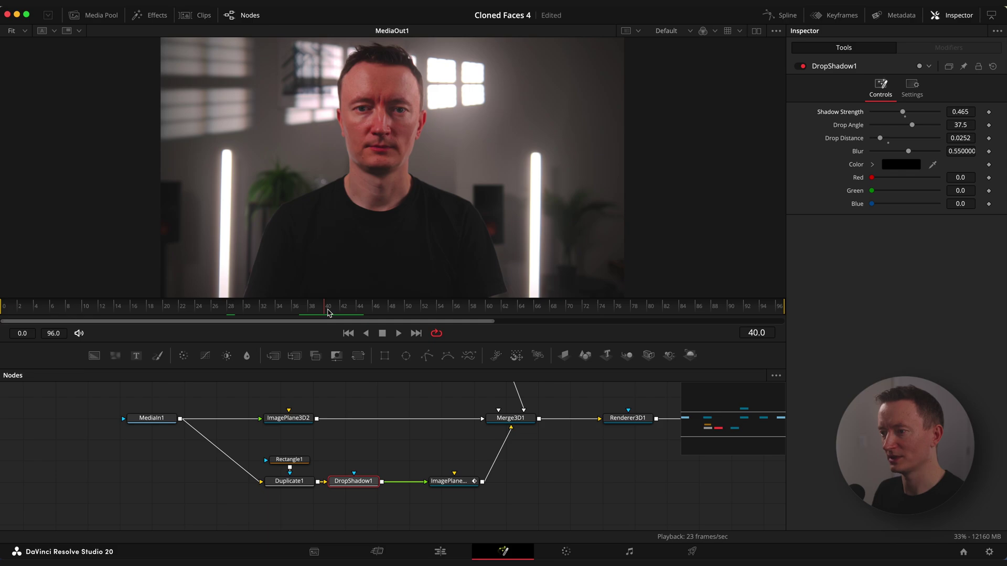
pyautogui.click(440, 486)
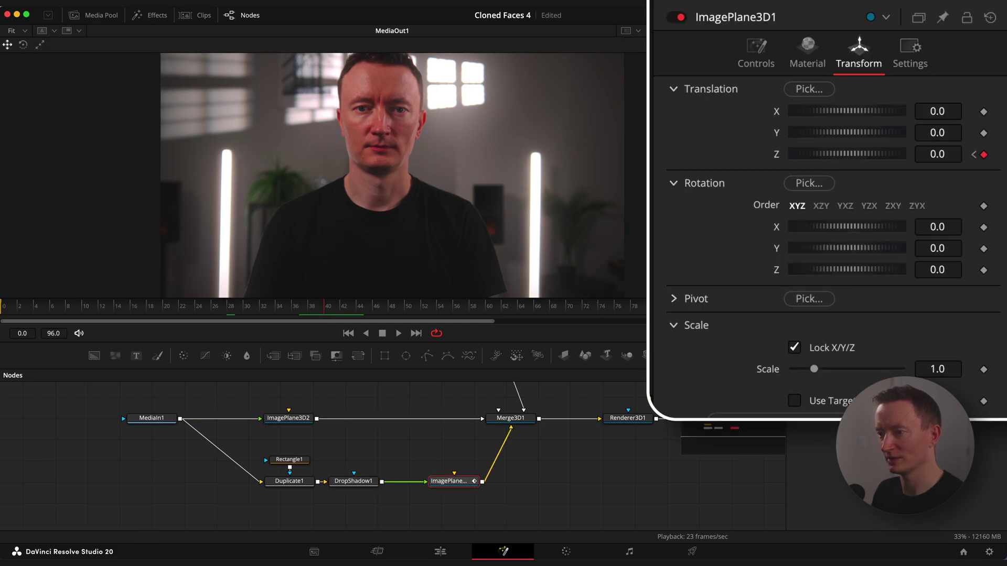
pyautogui.click(348, 485)
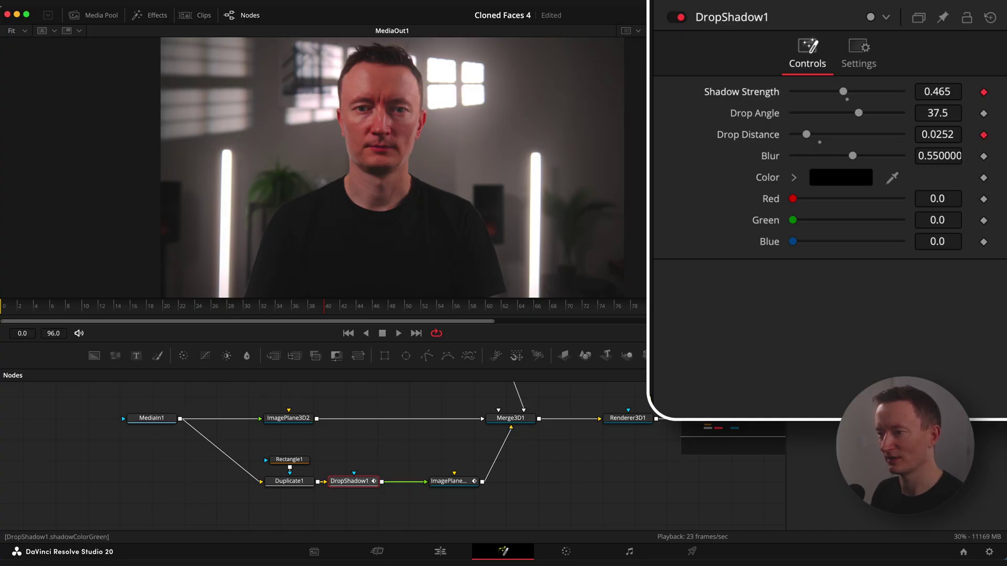
pyautogui.moveTo(326, 309); pyautogui.dragTo(294, 310)
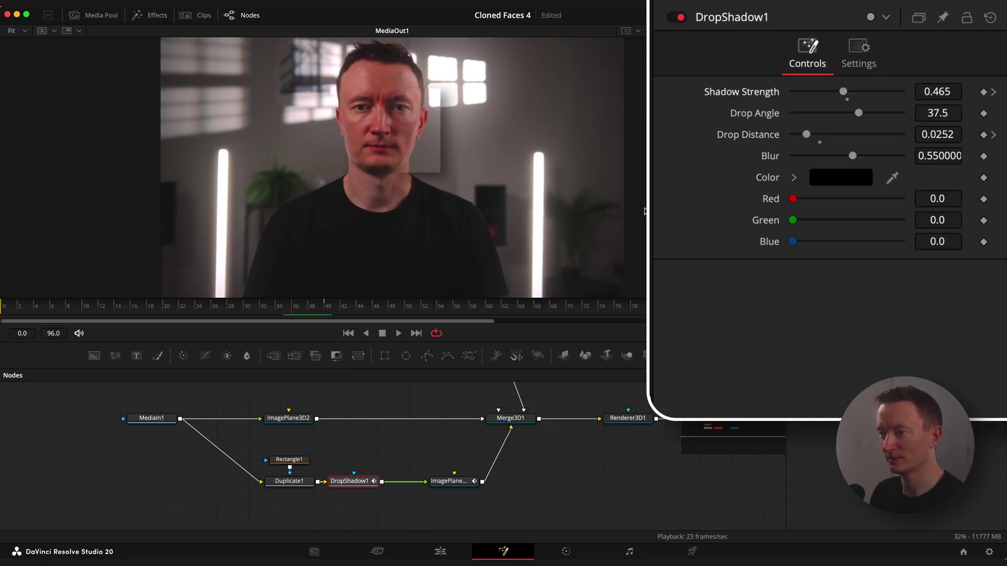
pyautogui.click(991, 93)
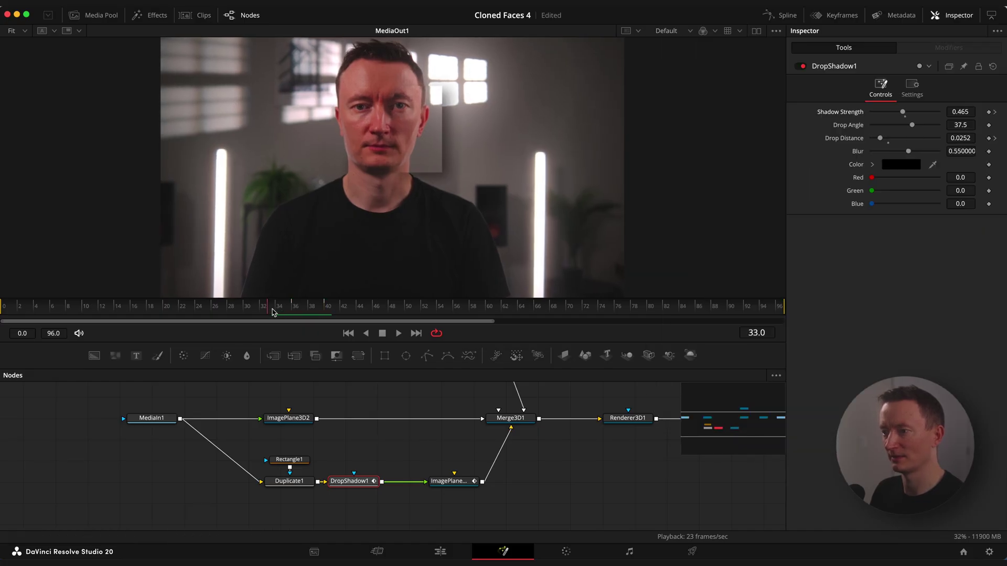
# Smooth DropShadow1's Shadow Strength and Drop Distance keyframes in the Spline editor, close the editor and check the frames around 36 to 41.
pyautogui.click(782, 15)
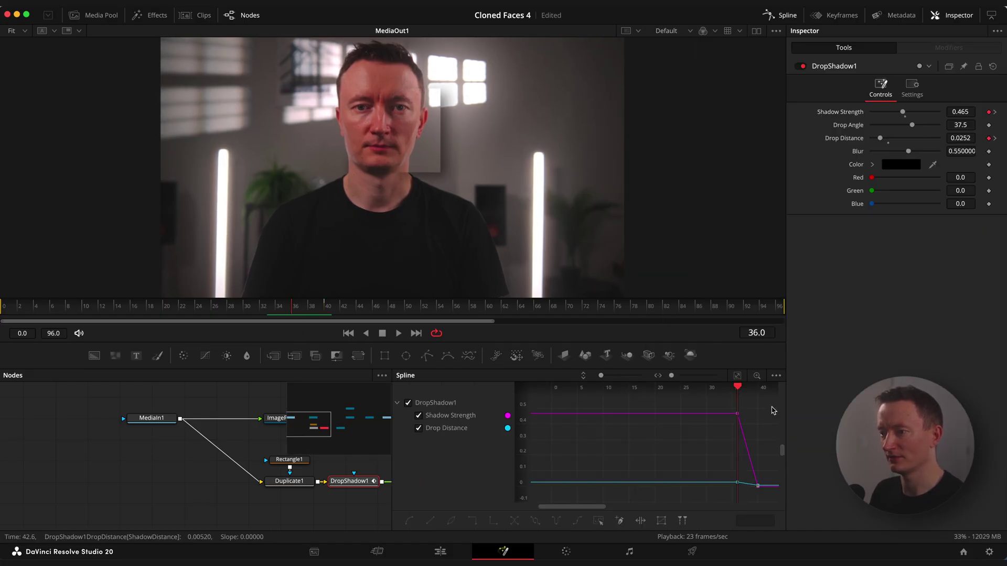
pyautogui.moveTo(766, 399); pyautogui.dragTo(705, 502)
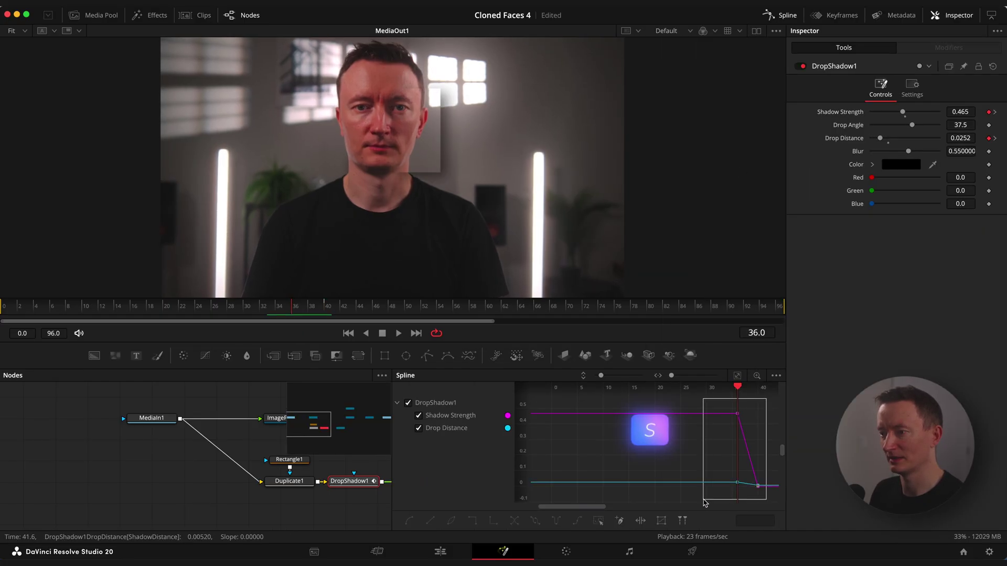
pyautogui.click(779, 14)
pyautogui.moveTo(298, 308); pyautogui.dragTo(338, 316)
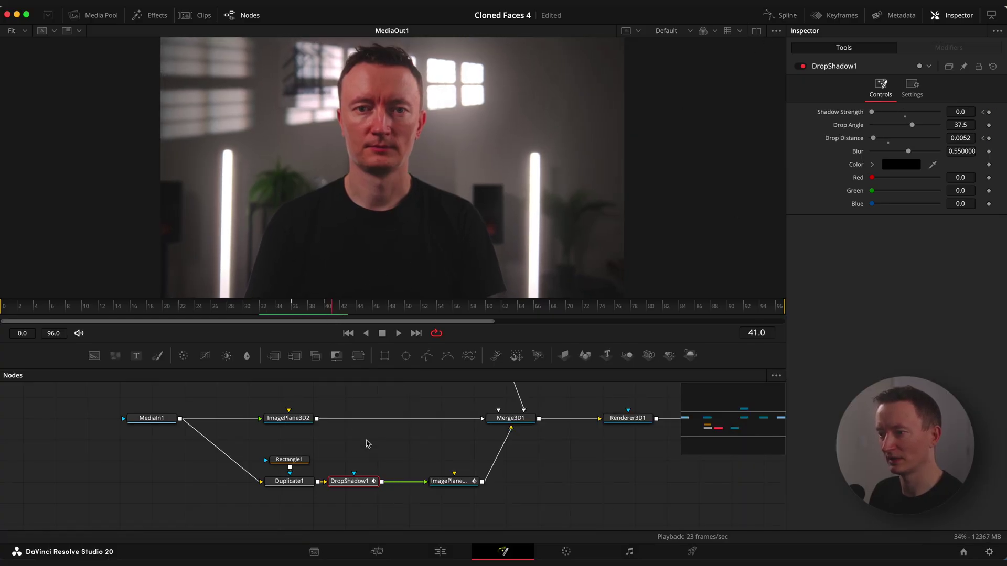
# Make room after DropShadow1 and insert a Lens Distortion node between it and ImagePlane3D1.
pyautogui.moveTo(370, 452); pyautogui.dragTo(395, 449)
pyautogui.moveTo(476, 480); pyautogui.dragTo(512, 479)
pyautogui.click(379, 480)
pyautogui.hotkey('shift', 'space')
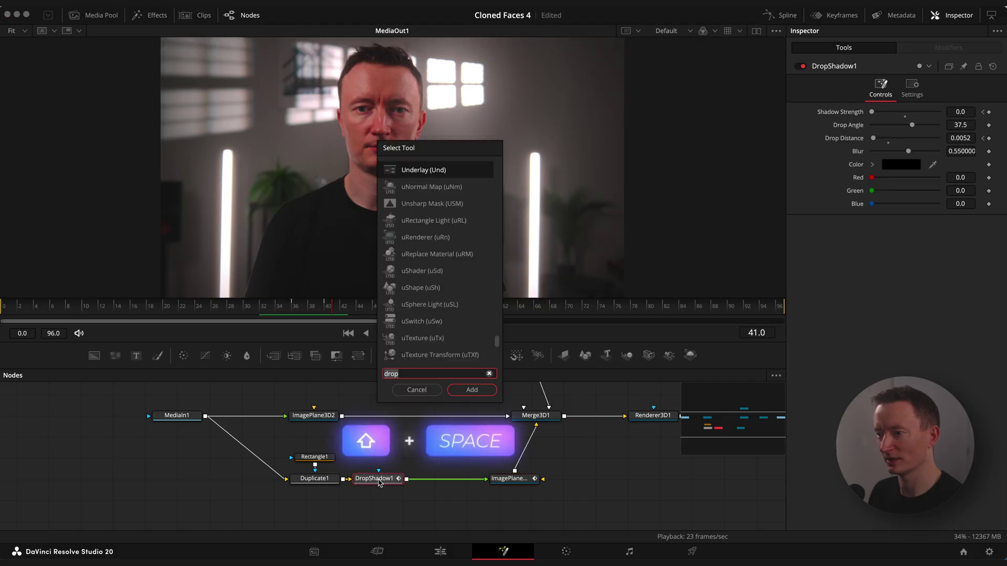
pyautogui.press('BackSpace')
pyautogui.press('BackSpace')
pyautogui.press('BackSpace')
pyautogui.press('BackSpace')
pyautogui.write('len')
pyautogui.press('Down')
pyautogui.press('Return')
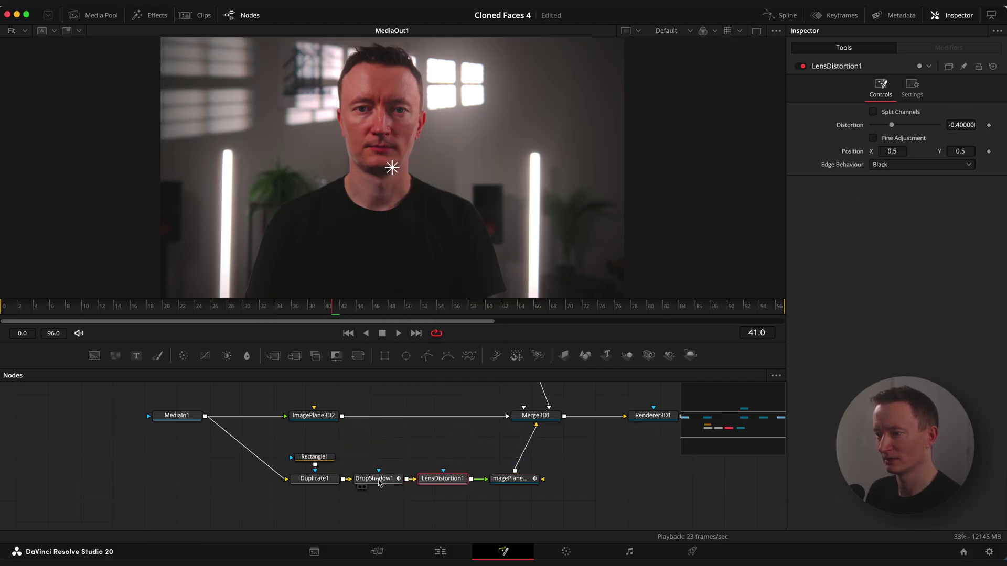
# Position LensDistortion1 at about X 0.49, Y 0.631, and animate its Distortion from -0.7 at frame 35 to 0 at frame 40.
pyautogui.press('space')
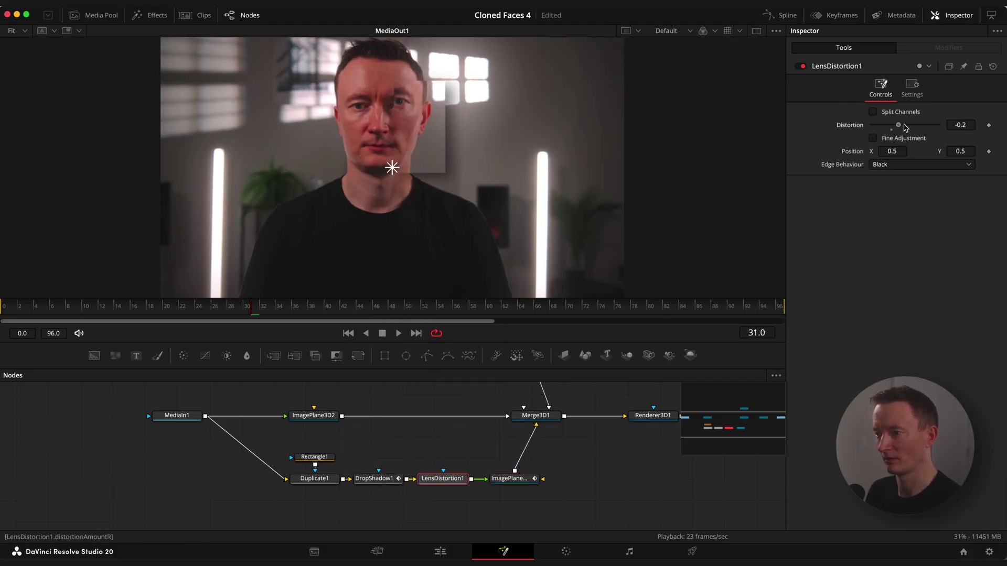
pyautogui.moveTo(912, 127); pyautogui.dragTo(882, 126)
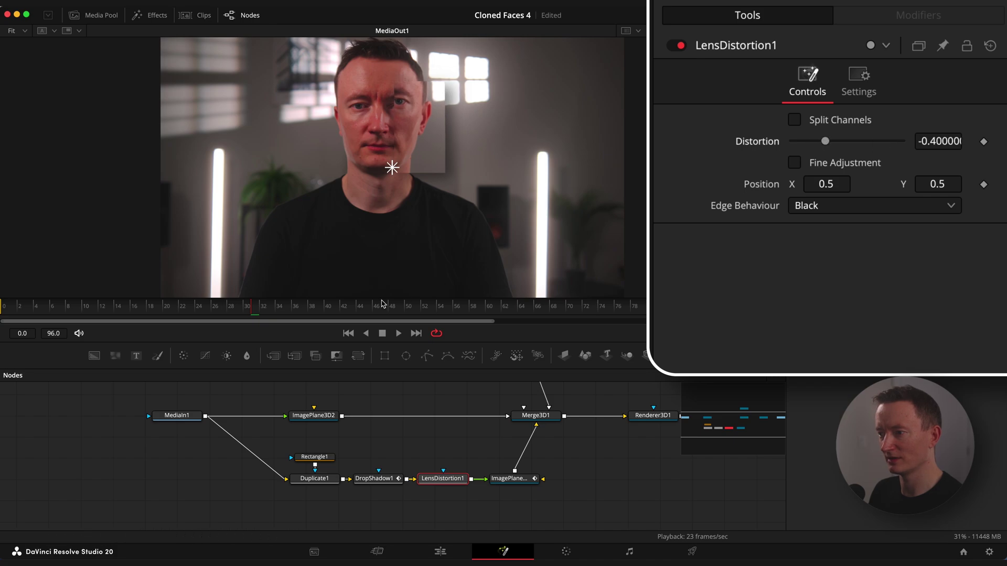
pyautogui.moveTo(330, 310); pyautogui.dragTo(293, 309)
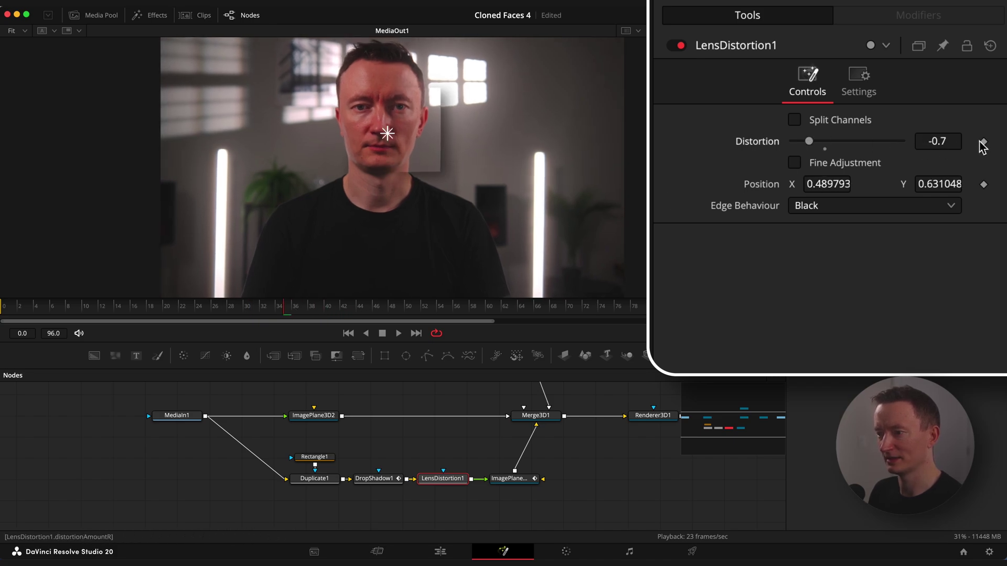
pyautogui.click(325, 312)
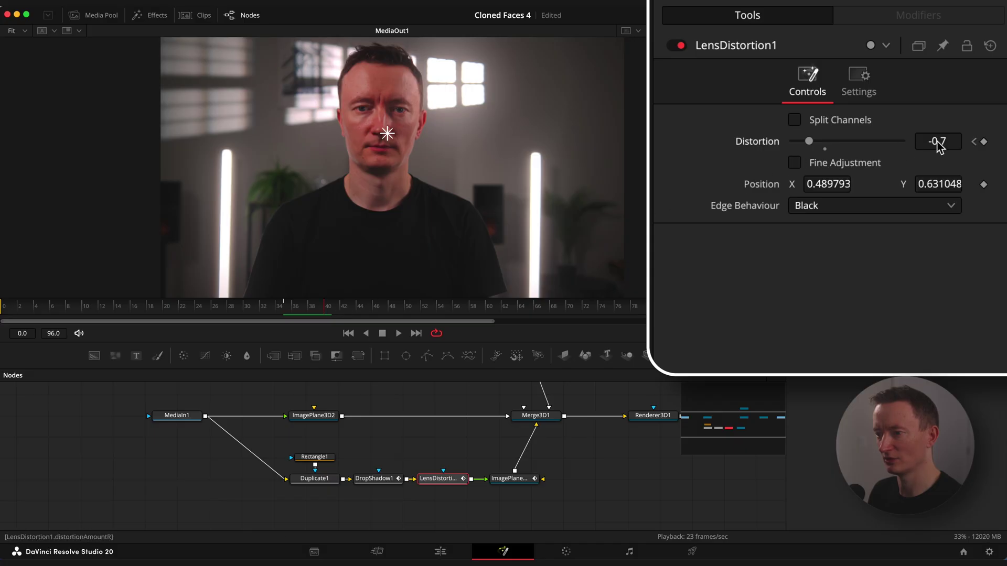
pyautogui.write('0')
pyautogui.press('Tab')
pyautogui.moveTo(306, 310); pyautogui.dragTo(199, 309)
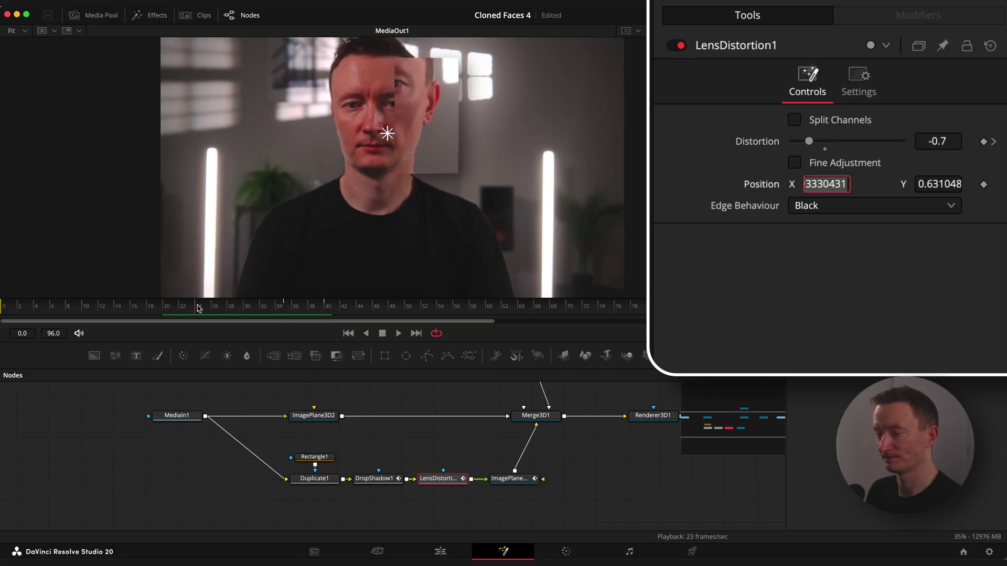
# Strengthen LensDistortion1's Distortion keyframe at frame 35 to -1.0.
pyautogui.click(679, 50)
pyautogui.click(679, 50)
pyautogui.click(679, 50)
pyautogui.click(679, 50)
pyautogui.click(283, 309)
pyautogui.moveTo(808, 141); pyautogui.dragTo(808, 142)
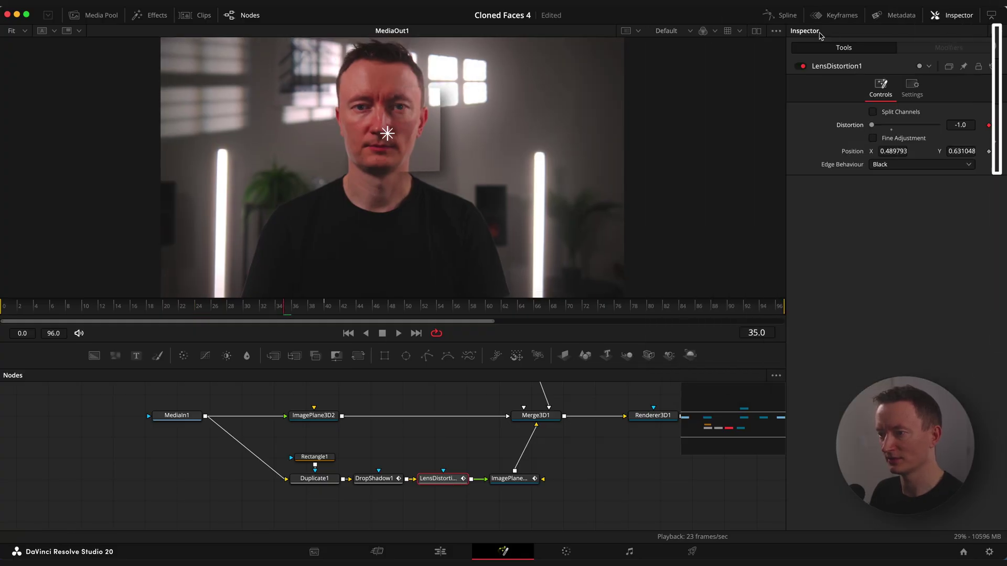
# Smooth LensDistortion1's Distortion keyframes in the Spline editor, and close the editor.
pyautogui.press('s')
pyautogui.moveTo(771, 404); pyautogui.dragTo(713, 504)
pyautogui.press('s')
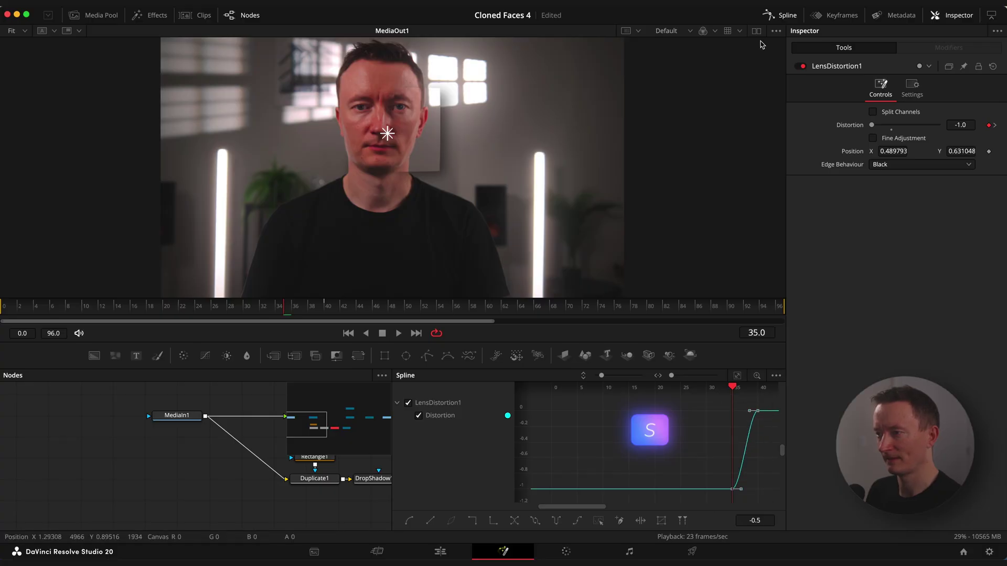
pyautogui.click(769, 15)
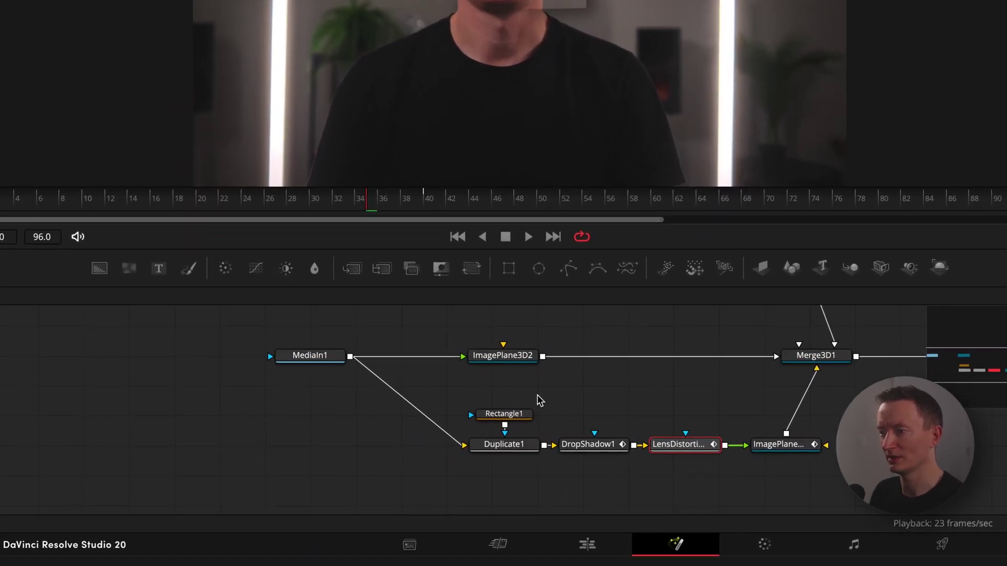
# Shift Duplicate1 and its rectangle mask aside, and insert a Color Corrector node between Duplicate1 and DropShadow1.
pyautogui.moveTo(339, 446); pyautogui.dragTo(296, 487)
pyautogui.moveTo(308, 481); pyautogui.dragTo(252, 482)
pyautogui.click(588, 445)
pyautogui.click(451, 445)
pyautogui.hotkey('shift', 'space')
pyautogui.write('colo')
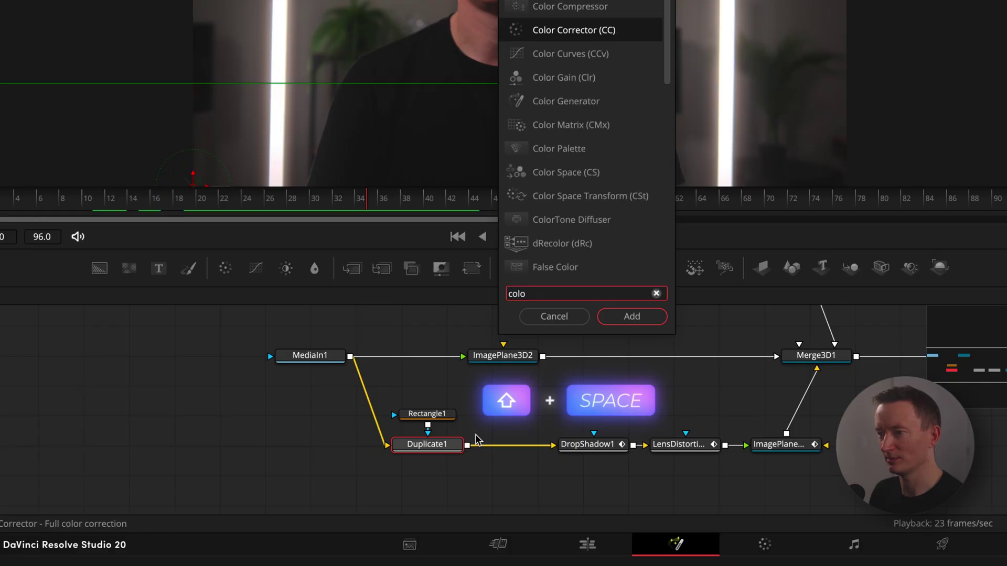
pyautogui.press('Return')
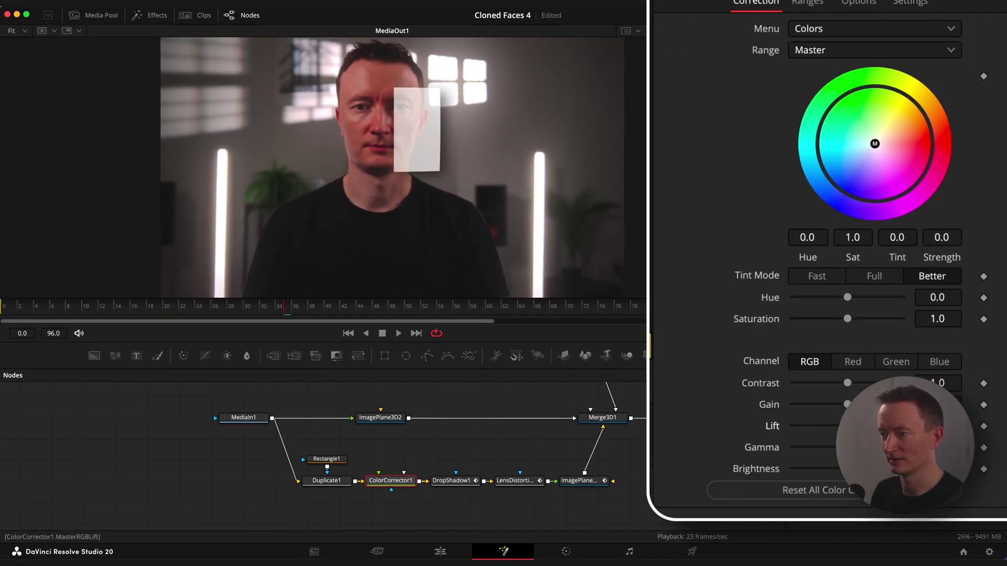
# Animate ColorCorrector1's Lift from 1.0 at frame 6 to 0 at frame 12 to create a white flash.
pyautogui.moveTo(891, 426); pyautogui.dragTo(850, 426)
pyautogui.moveTo(283, 306); pyautogui.dragTo(51, 309)
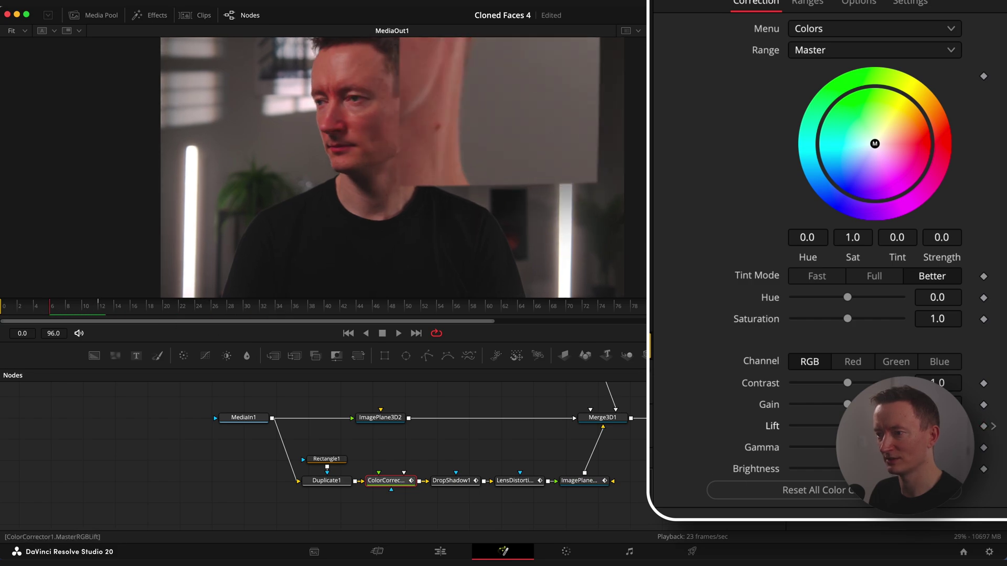
pyautogui.moveTo(860, 426); pyautogui.dragTo(905, 426)
# Smooth the Lift keyframes in the Spline editor, extend the end keyframe's handle for a faster falloff, close the editor and preview the flash.
pyautogui.click(780, 15)
pyautogui.moveTo(655, 403); pyautogui.dragTo(576, 496)
pyautogui.press('s')
pyautogui.click(737, 376)
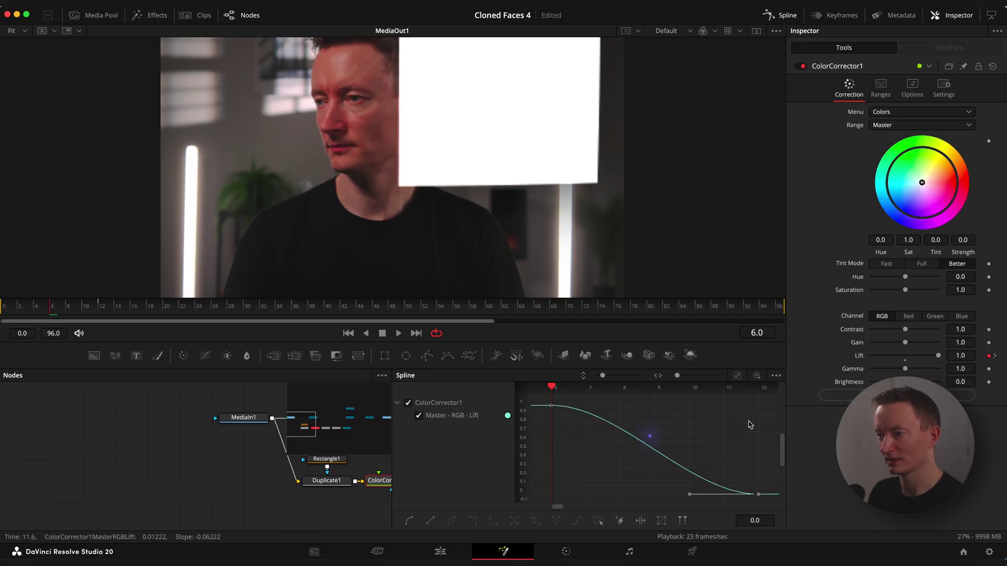
pyautogui.moveTo(690, 494); pyautogui.dragTo(581, 491)
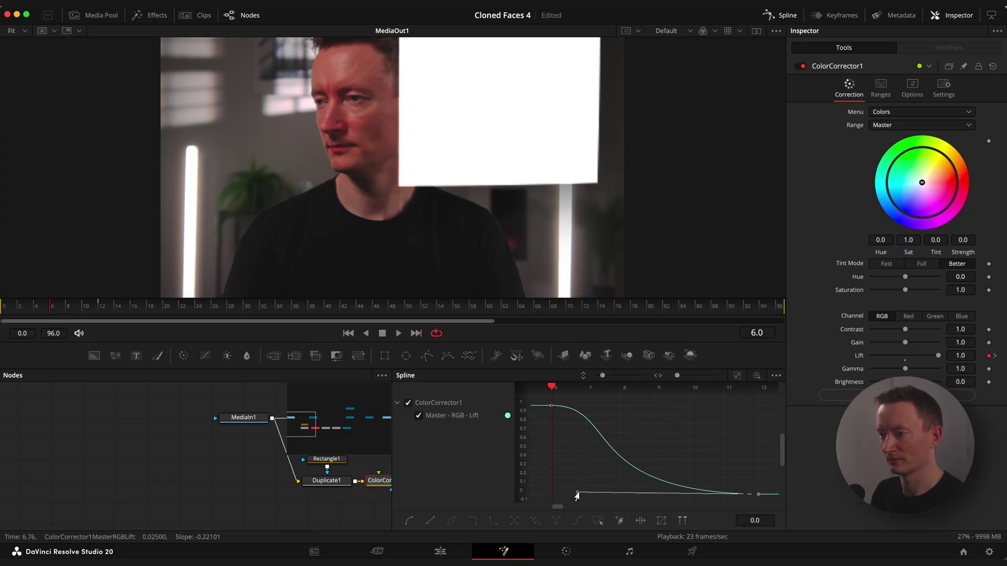
pyautogui.click(779, 15)
pyautogui.press('space')
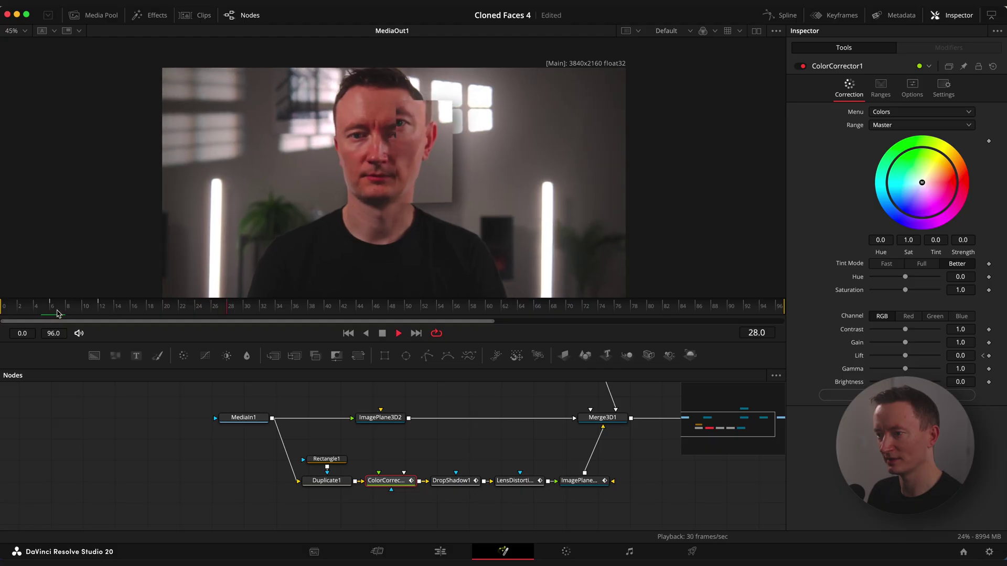
# Animate Rectangle1's width and height from 0 at frame 5 to 0.078328 and 0.251564 at frame 6, and play back the result.
pyautogui.click(67, 313)
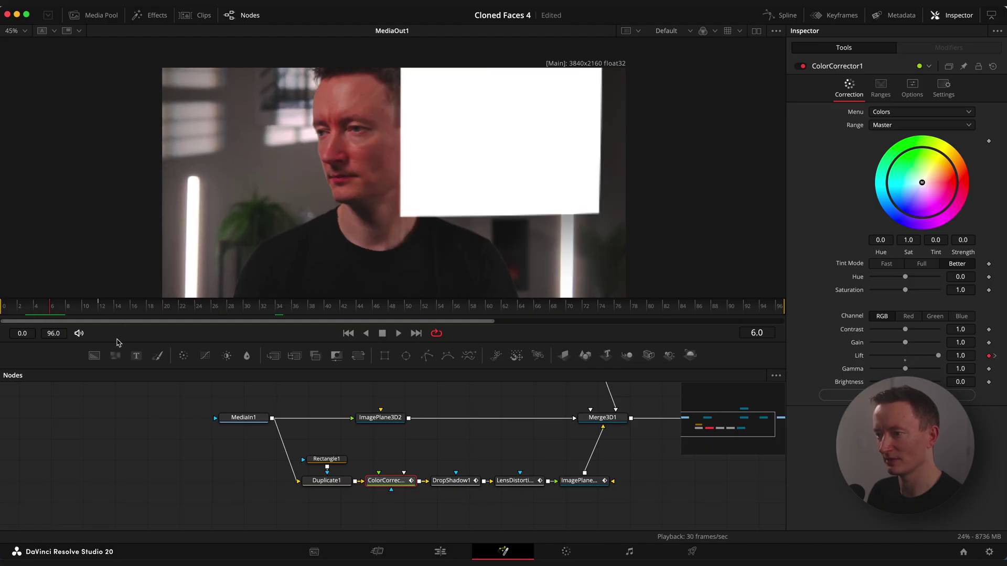
pyautogui.click(331, 459)
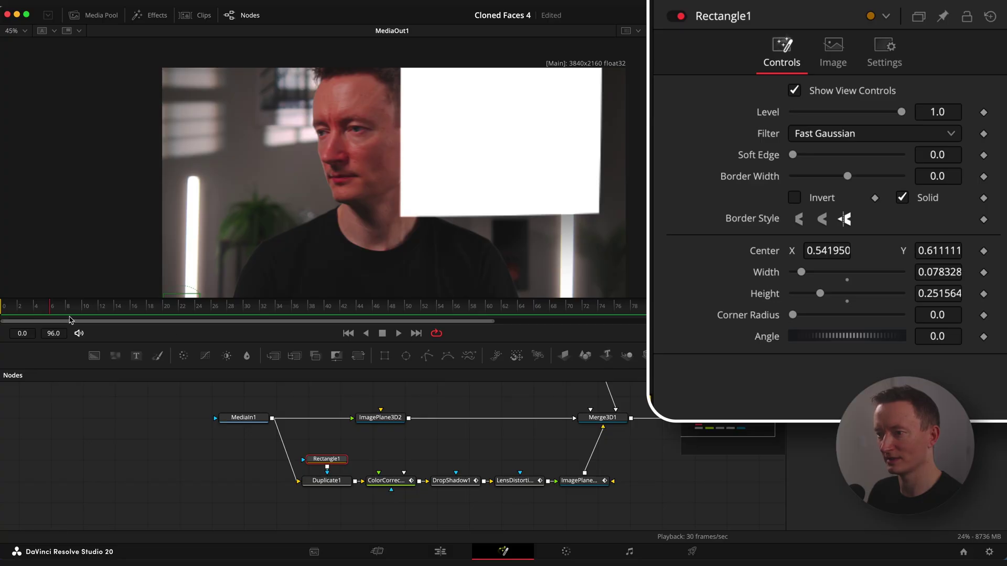
pyautogui.moveTo(63, 317)
pyautogui.mouseDown()
pyautogui.moveTo(15, 313)
pyautogui.moveTo(80, 311)
pyautogui.moveTo(19, 311)
pyautogui.moveTo(47, 311)
pyautogui.mouseUp()
pyautogui.moveTo(801, 272); pyautogui.dragTo(791, 272)
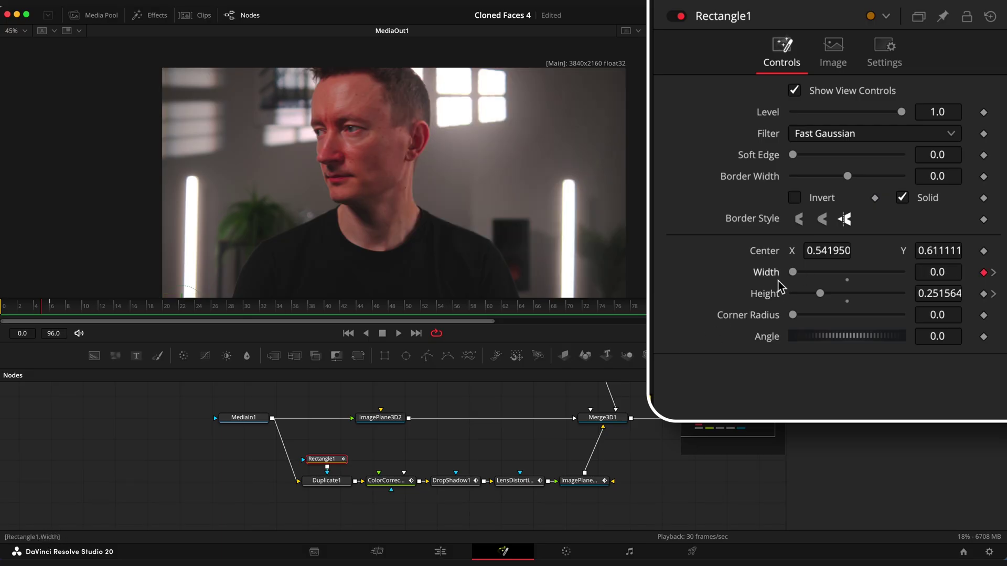
pyautogui.press('space')
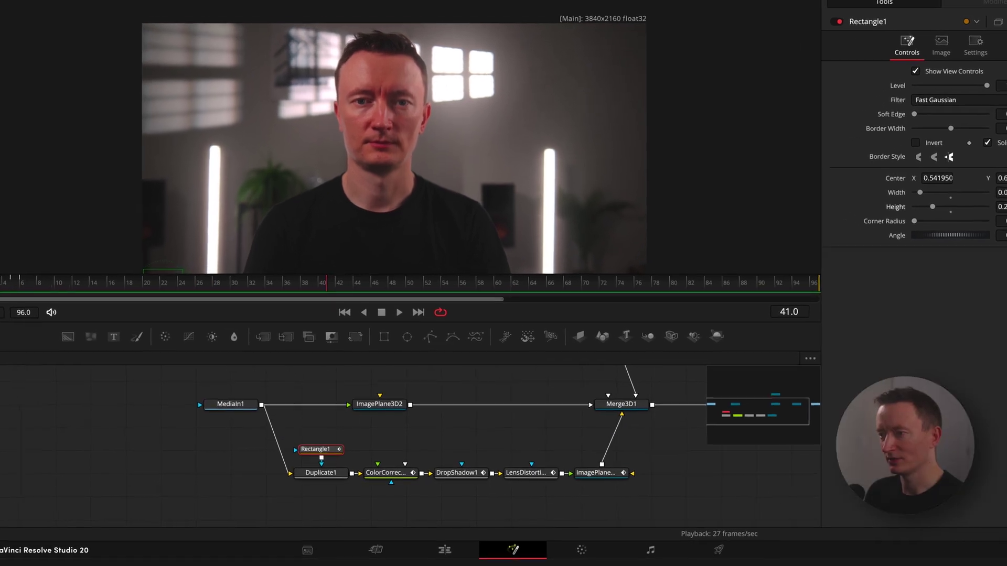
pyautogui.moveTo(155, 293); pyautogui.dragTo(172, 293)
# Duplicate the node chain from Rectangle1 and Duplicate1 through ImagePlane3D1, and place the copy below the original.
pyautogui.moveTo(494, 439); pyautogui.dragTo(380, 428)
pyautogui.moveTo(620, 383); pyautogui.dragTo(200, 466)
pyautogui.press('super+c')
pyautogui.moveTo(241, 478); pyautogui.dragTo(248, 432)
pyautogui.press('super+v')
pyautogui.moveTo(384, 390); pyautogui.dragTo(200, 469)
# Connect MediaIn1 to Duplicate1_1 and the copied image plane's output to Merge3D1.
pyautogui.scroll(2, 189, 418)
pyautogui.hscroll(-3, 190, 419)
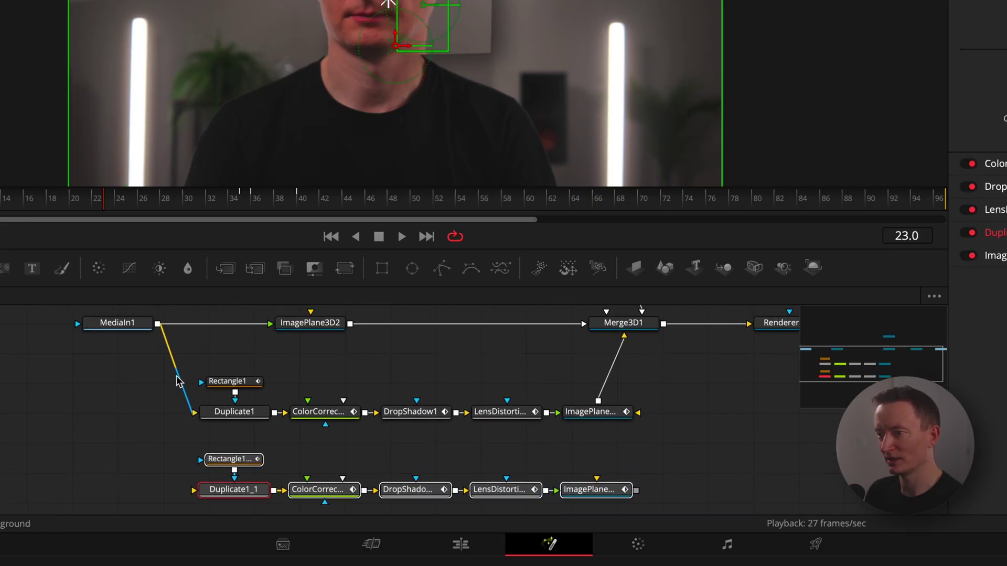
pyautogui.moveTo(173, 387); pyautogui.dragTo(175, 388)
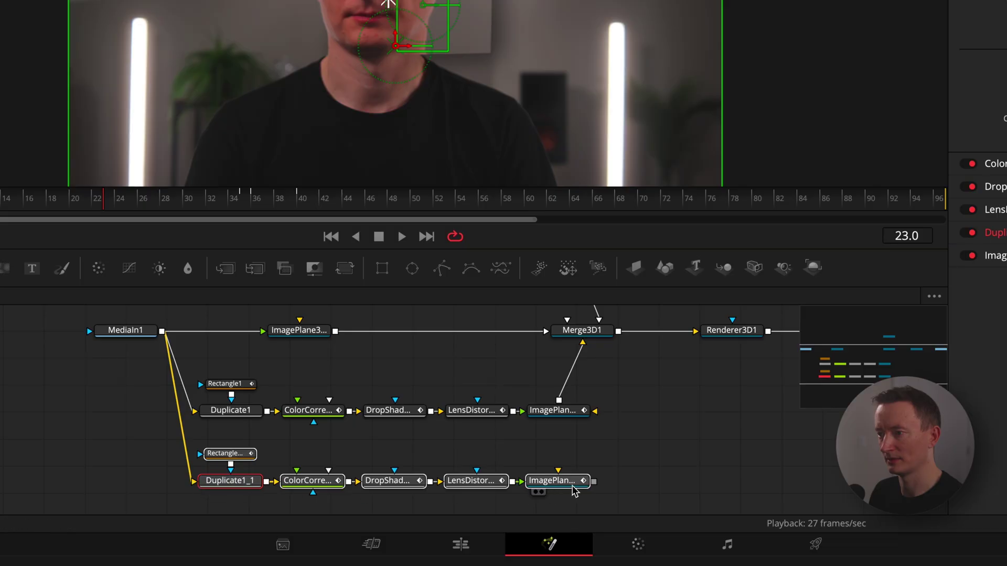
pyautogui.moveTo(607, 374); pyautogui.dragTo(583, 336)
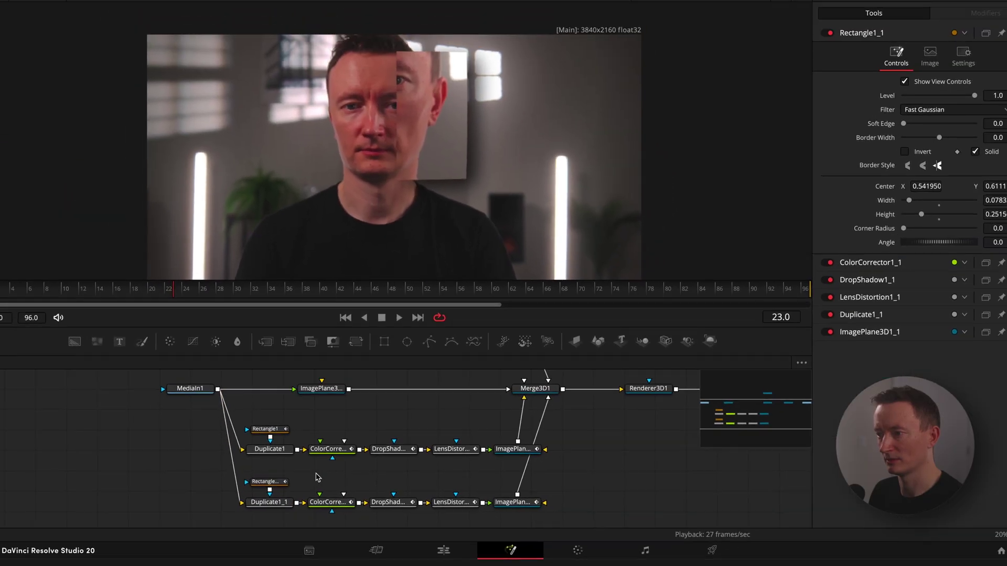
# Set Rectangle1_1's centre to X 0.43695, Y 0.564111, with width 0.080328 and height 0.154564 at frame 23, and play back the result.
pyautogui.click(271, 482)
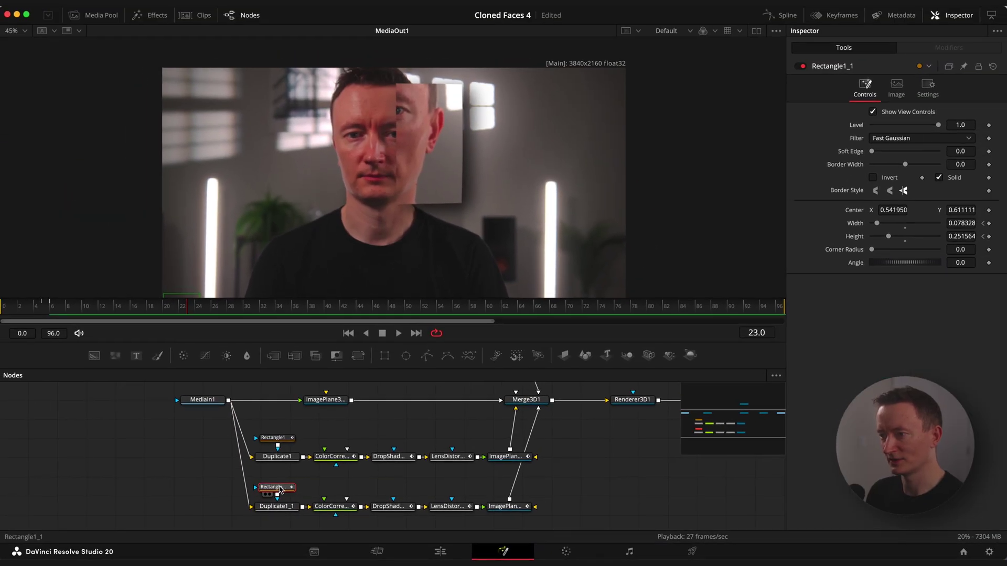
pyautogui.moveTo(896, 212); pyautogui.dragTo(898, 212)
pyautogui.moveTo(960, 210); pyautogui.dragTo(948, 210)
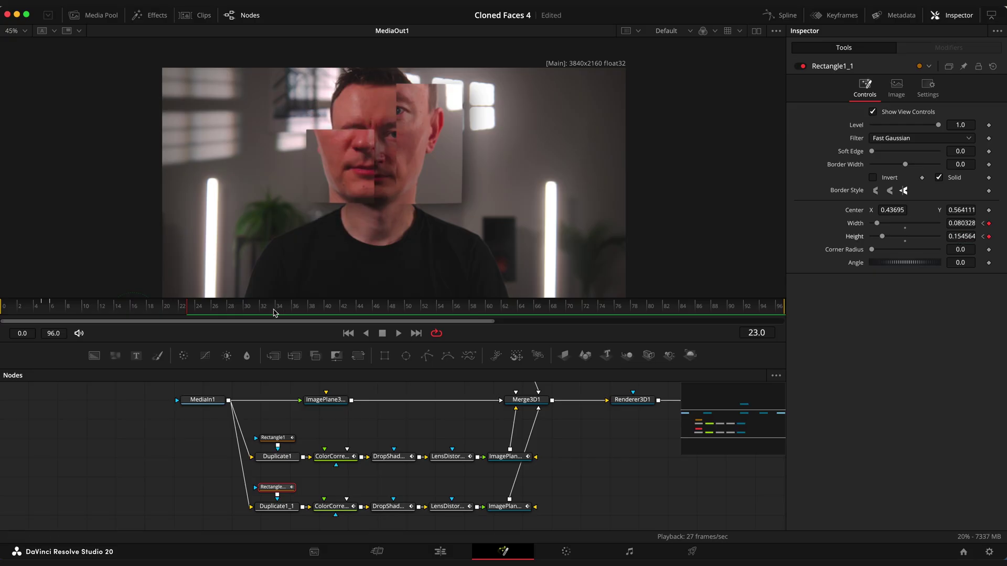
pyautogui.press('space')
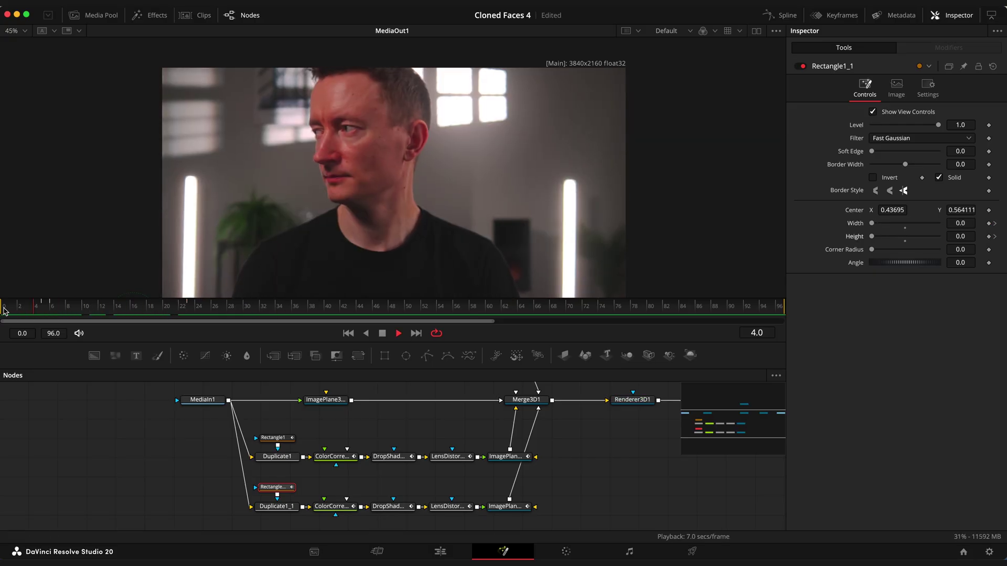
# Shift ImagePlane3D1_1's Z Offset keyframes to frames 17 and 57, and scrub through the result.
pyautogui.click(506, 506)
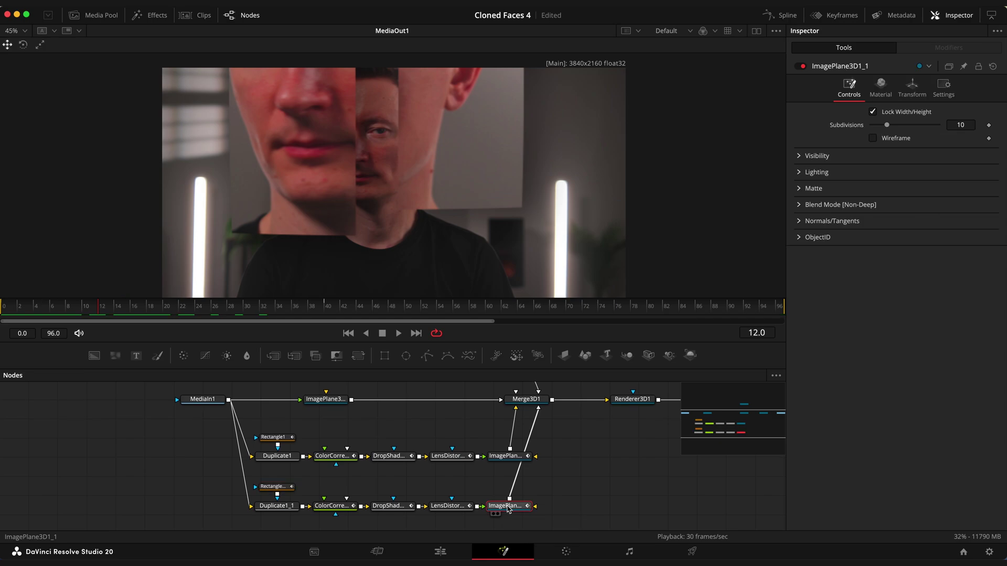
pyautogui.click(821, 16)
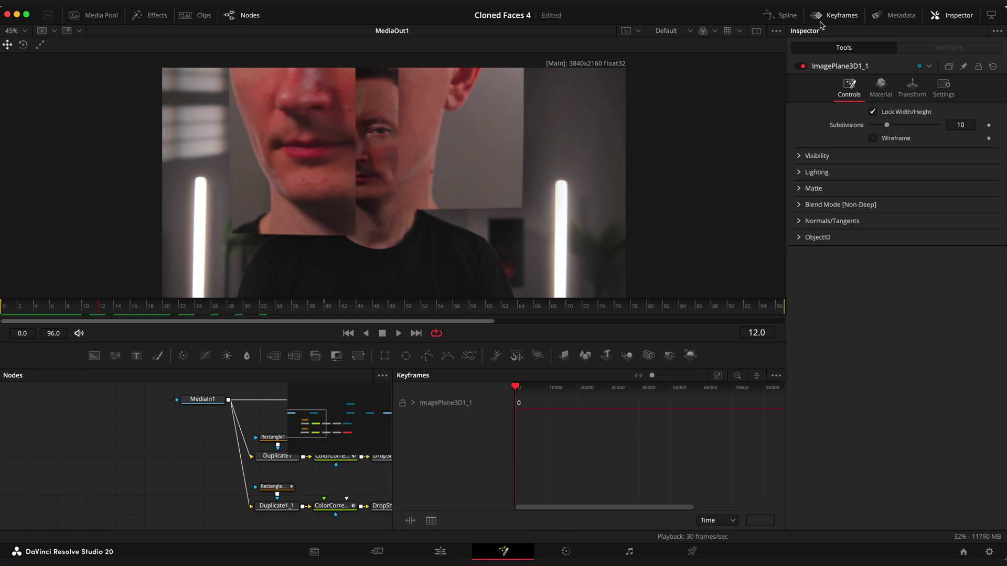
pyautogui.scroll(5, 640, 428)
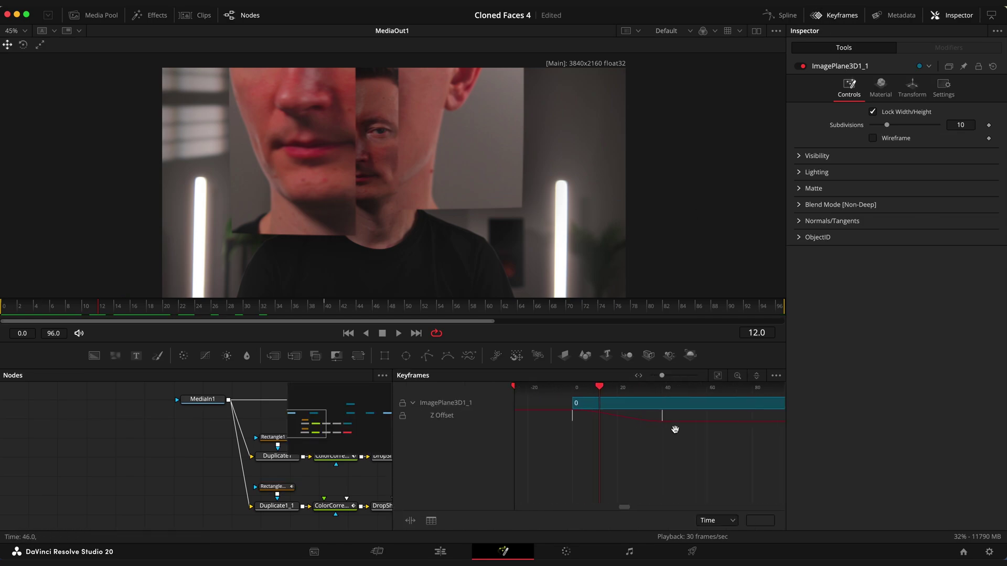
pyautogui.moveTo(556, 438); pyautogui.dragTo(555, 435)
pyautogui.moveTo(569, 423); pyautogui.dragTo(608, 424)
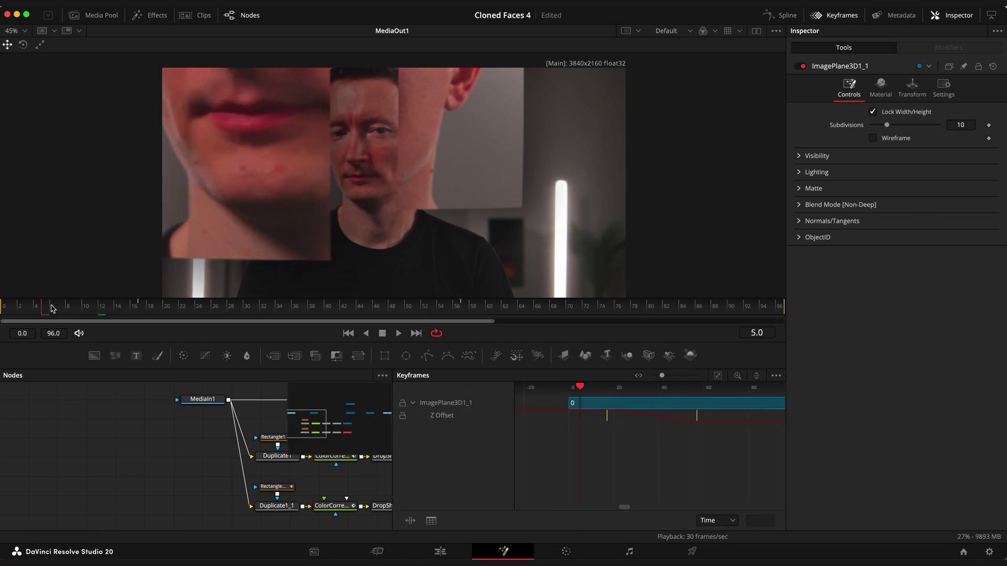
pyautogui.moveTo(59, 310); pyautogui.dragTo(437, 320)
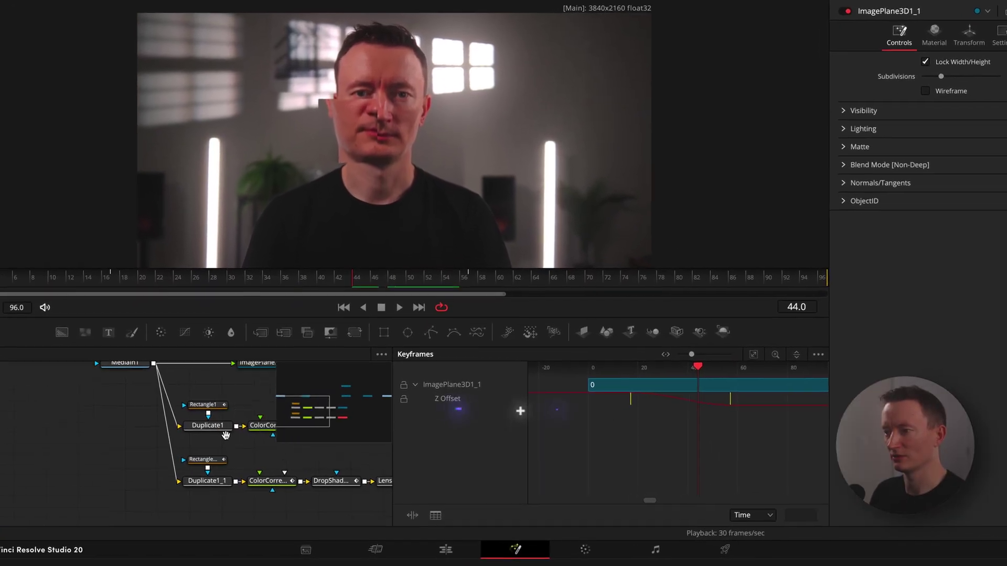
# Show the keyframes of ImagePlane3D1_1, LensDistortion1_1, DropShadow1_1, ColorCorrector1_1 and Rectangle1_1 together, with the display limited to selected tools.
pyautogui.moveTo(226, 436); pyautogui.dragTo(120, 439)
pyautogui.click(285, 483)
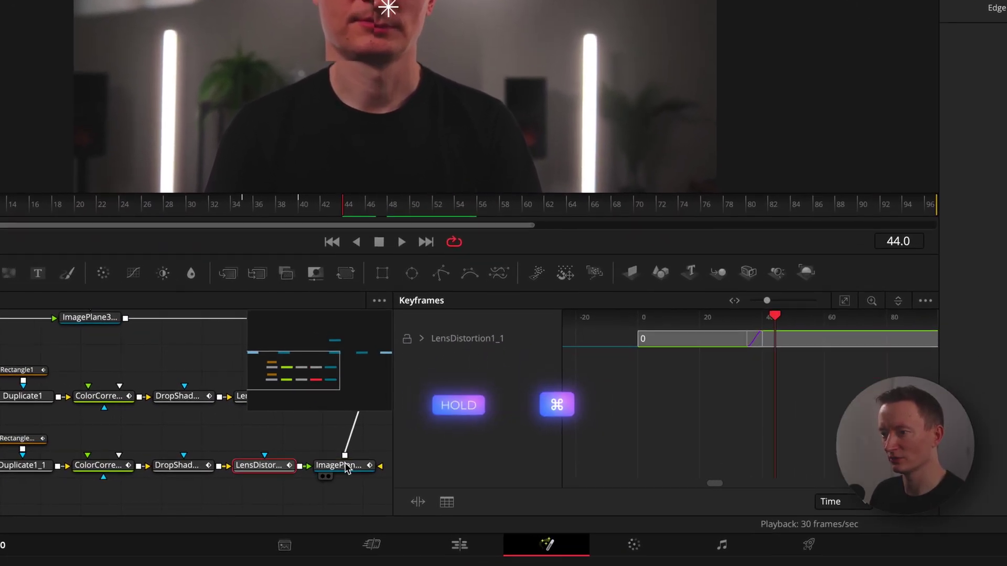
pyautogui.click(344, 466)
pyautogui.keyDown('super'); pyautogui.click(257, 464); pyautogui.keyUp('super')
pyautogui.keyDown('super'); pyautogui.click(171, 465); pyautogui.keyUp('super')
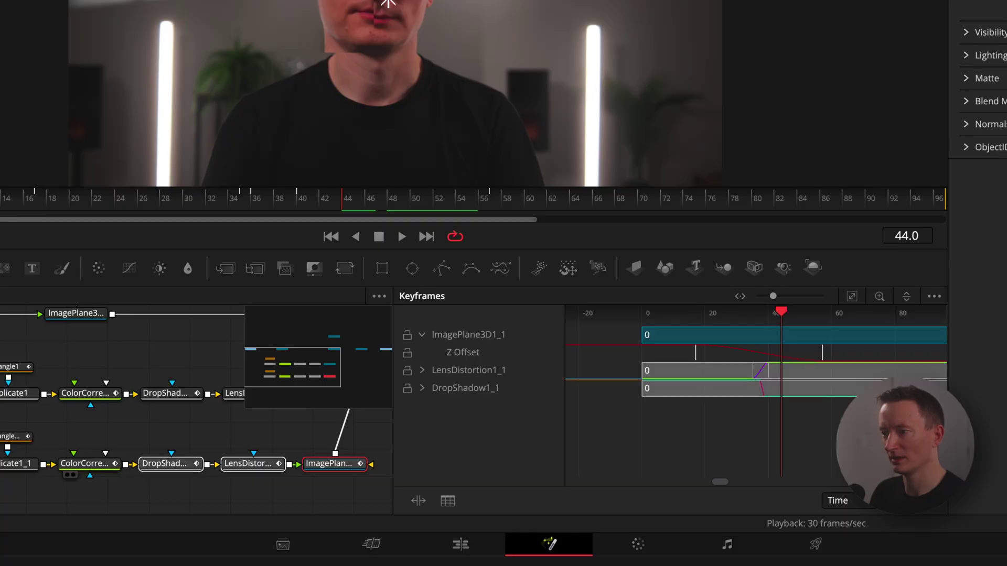
pyautogui.keyDown('super'); pyautogui.click(106, 467); pyautogui.keyUp('super')
pyautogui.keyDown('super'); pyautogui.click(21, 437); pyautogui.keyUp('super')
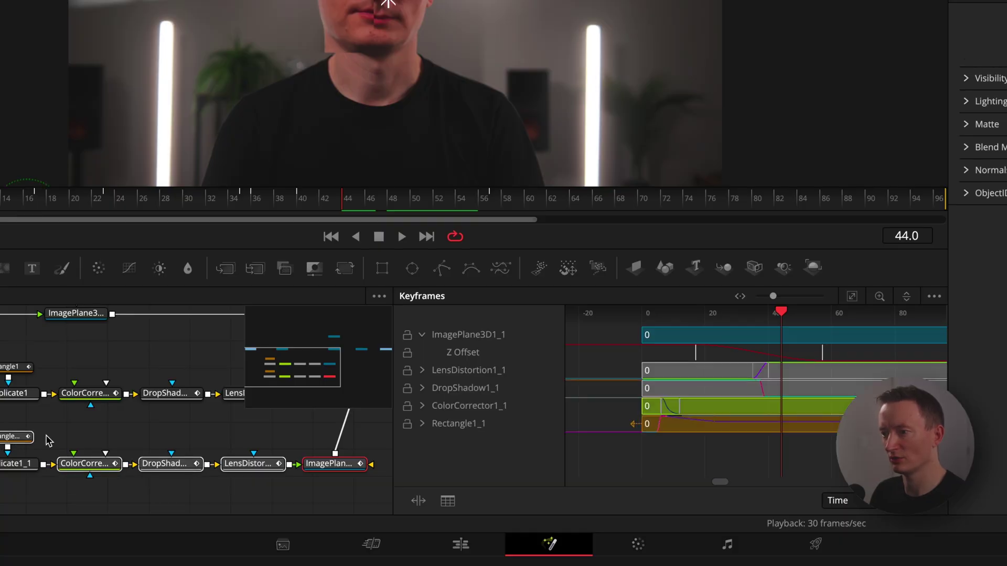
pyautogui.click(935, 298)
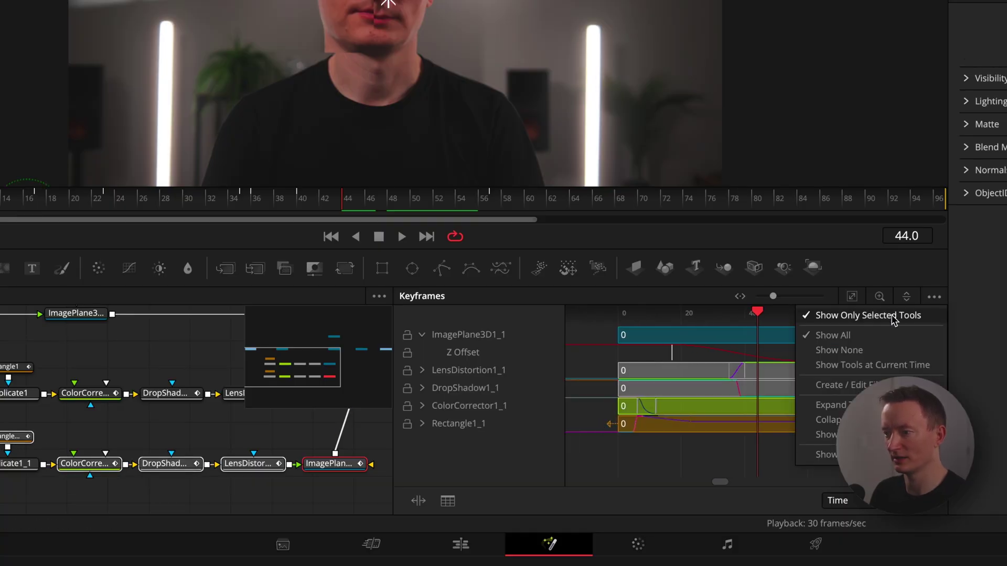
pyautogui.click(934, 280)
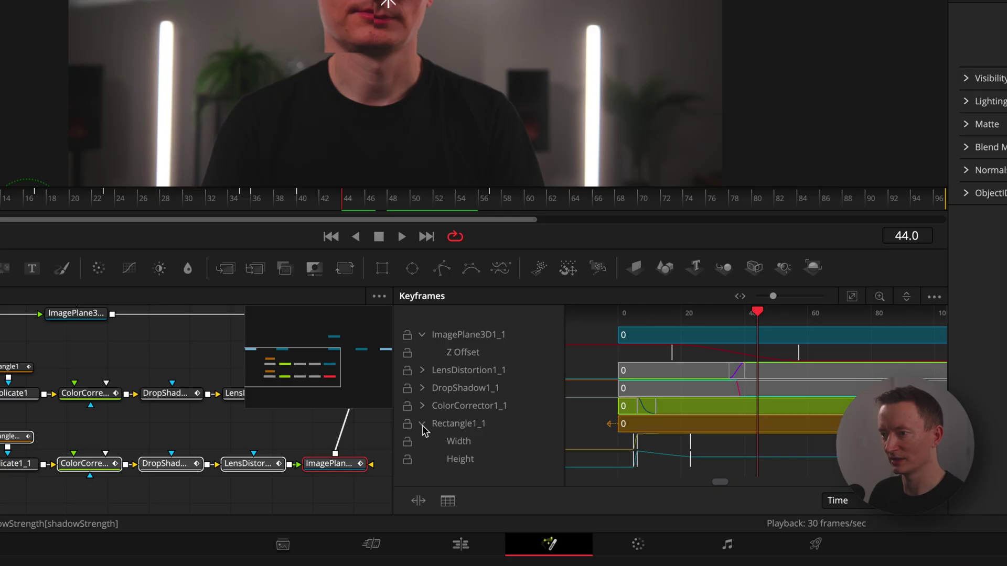
# Shift Rectangle1_1's opening width and height keyframes to frames 16 and 17, and ColorCorrector1_1's Lift keyframes to frames 17 and 23.
pyautogui.click(423, 407)
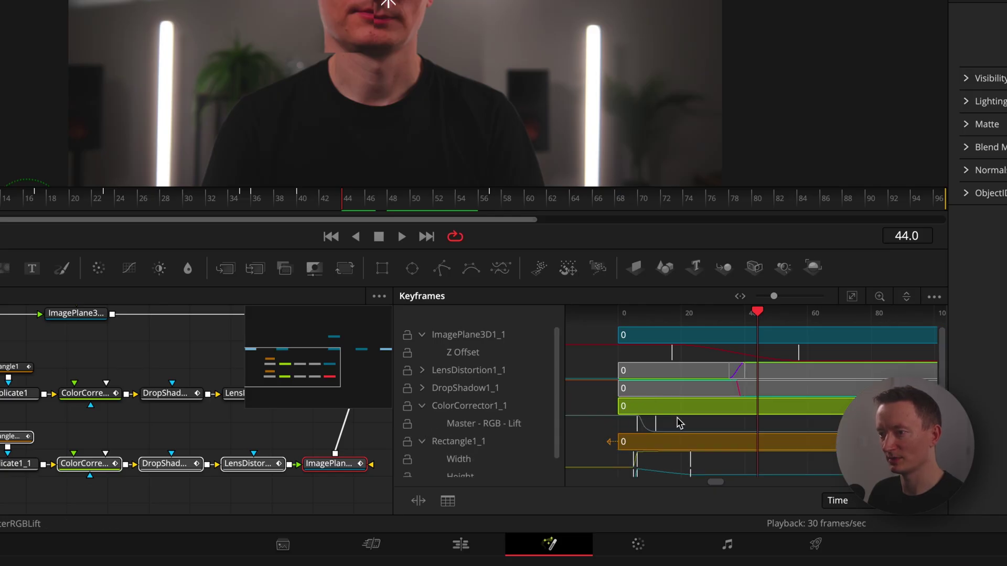
pyautogui.scroll(4, 656, 439)
pyautogui.moveTo(674, 454); pyautogui.dragTo(620, 481)
pyautogui.moveTo(688, 421); pyautogui.dragTo(671, 409)
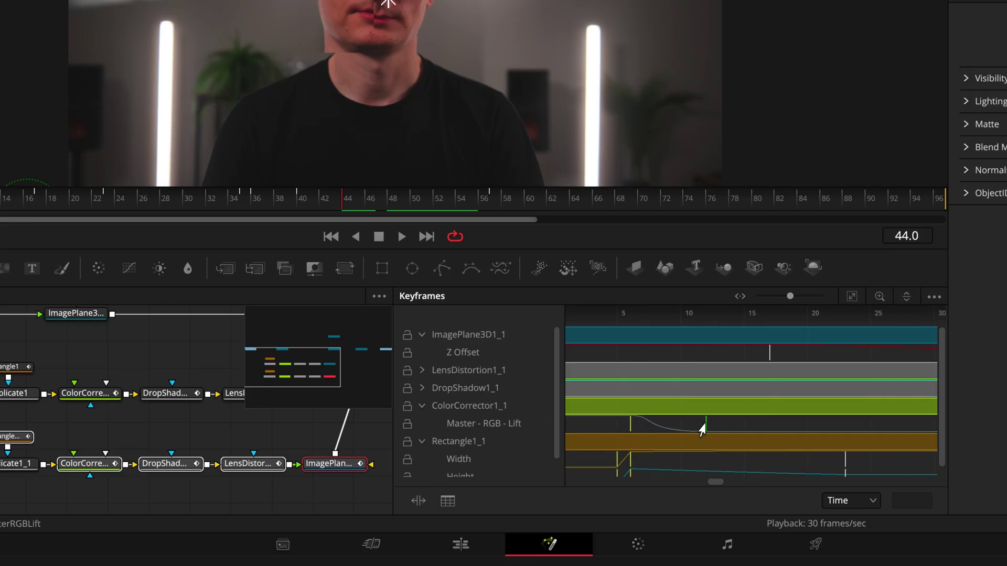
pyautogui.moveTo(766, 357); pyautogui.dragTo(690, 342)
# Shift LensDistortion1_1's keyframes to frames 52 and 57 and DropShadow1_1's to frames 53 and 57, and play back from the start.
pyautogui.click(422, 371)
pyautogui.moveTo(817, 381); pyautogui.dragTo(618, 381)
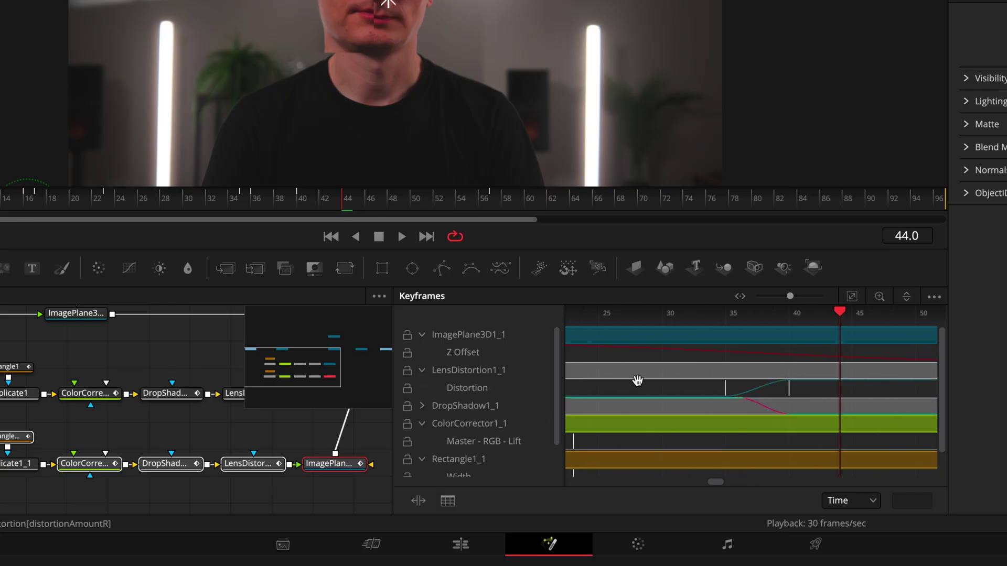
pyautogui.scroll(-3, 809, 393)
pyautogui.click(422, 407)
pyautogui.moveTo(786, 407); pyautogui.dragTo(741, 379)
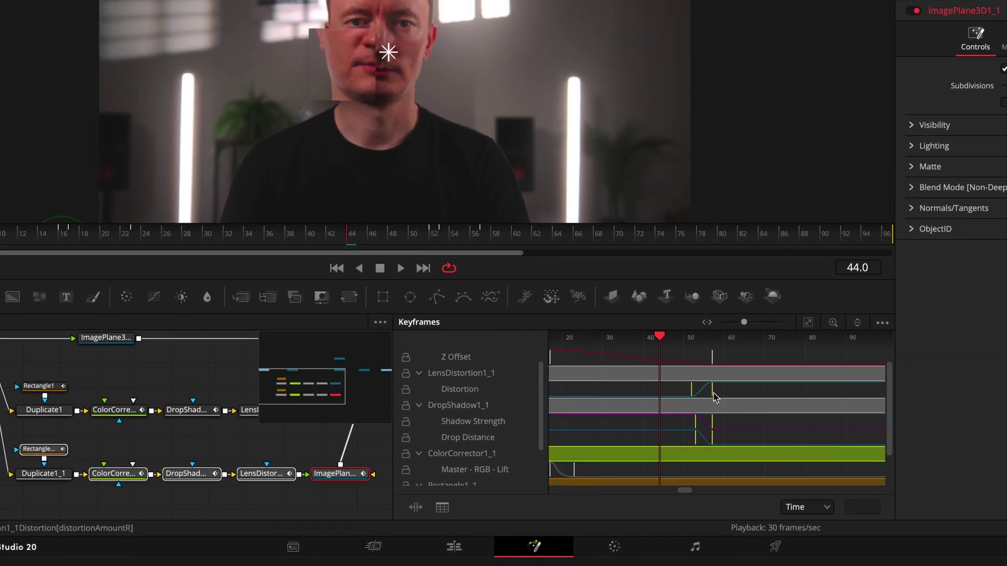
pyautogui.moveTo(660, 409); pyautogui.dragTo(742, 377)
pyautogui.moveTo(132, 239); pyautogui.dragTo(0, 239)
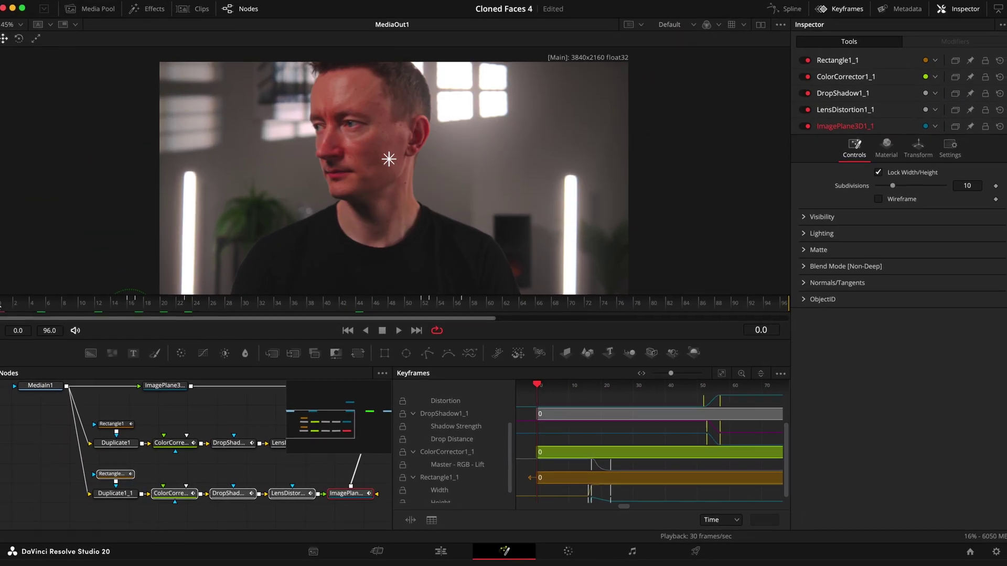
pyautogui.press('space')
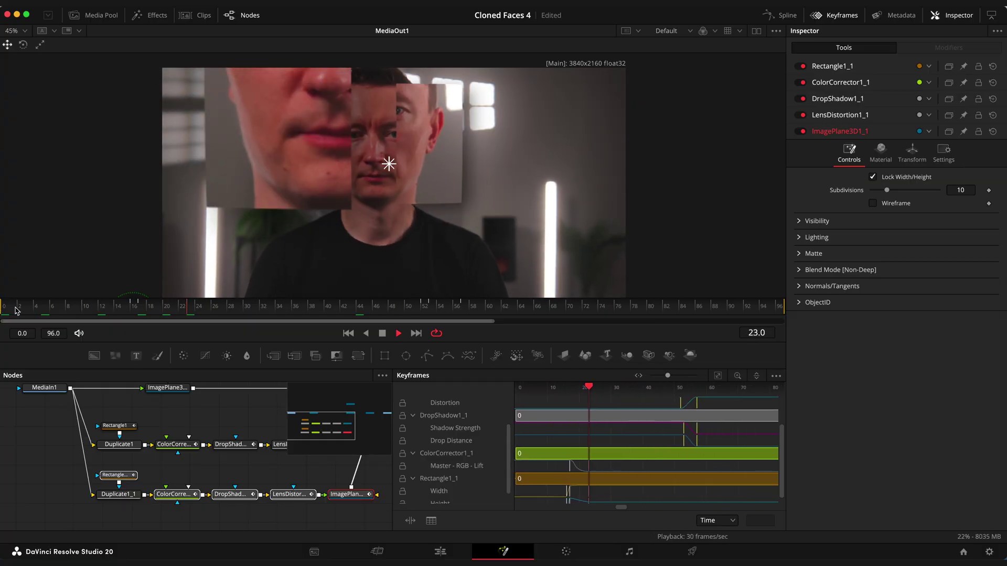
pyautogui.press('space')
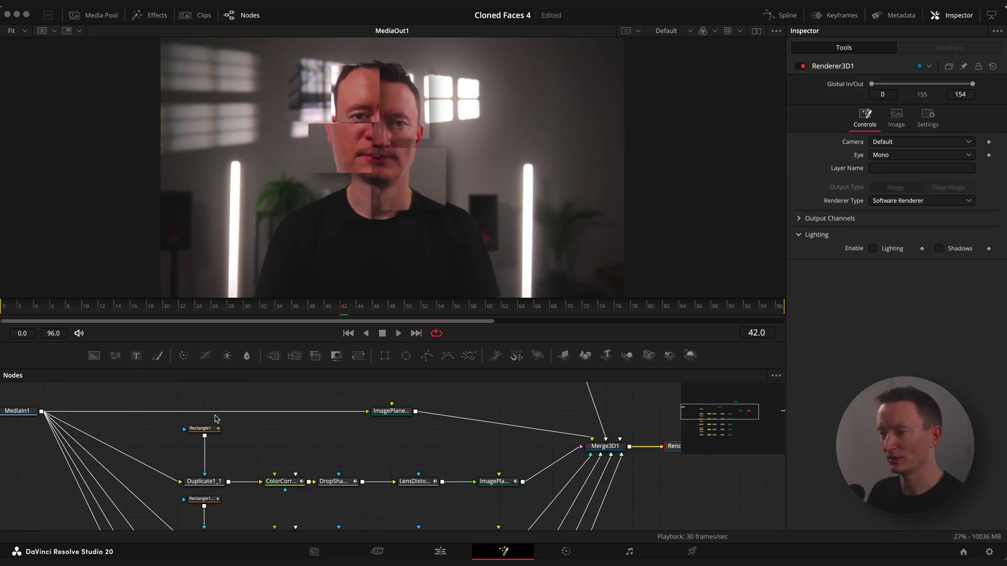
# Play back the composite with all of the duplicated face planes from the first frame.
pyautogui.scroll(5, 352, 451)
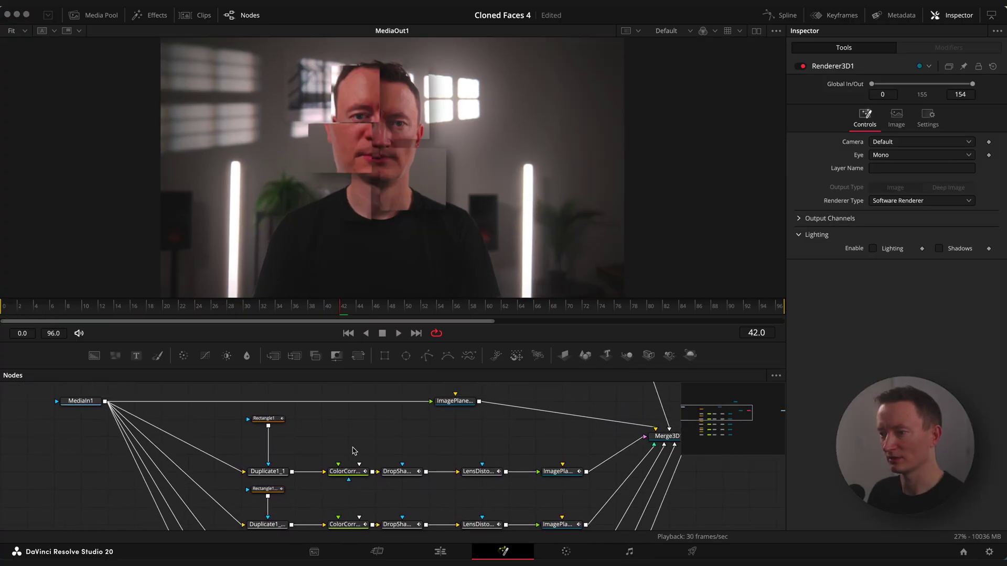
pyautogui.moveTo(352, 451); pyautogui.dragTo(328, 450)
pyautogui.click(2, 312)
pyautogui.press('space')
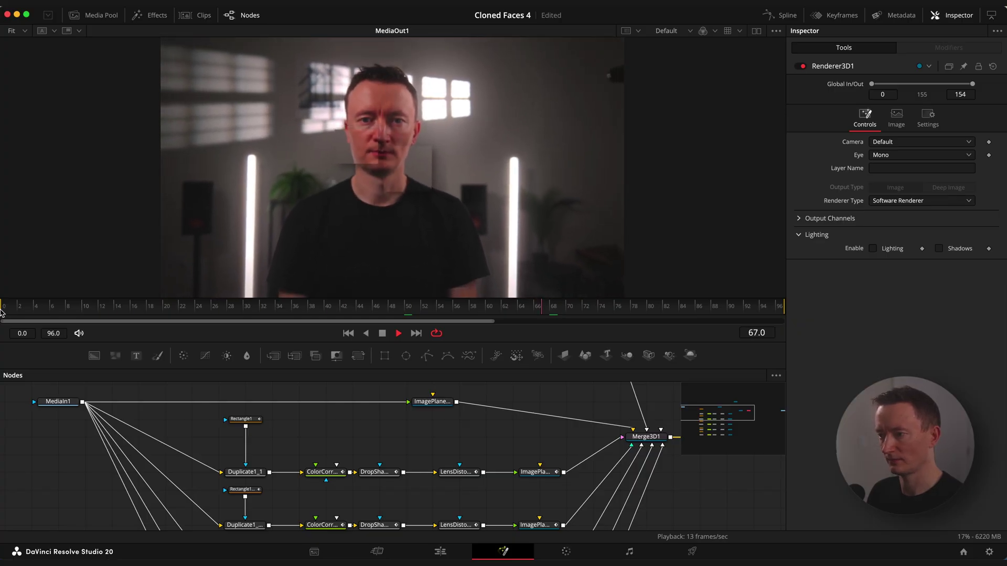
pyautogui.press('space')
pyautogui.click(286, 4)
pyautogui.moveTo(315, 42)
pyautogui.click(439, 55)
# Add Film Grain after Renderer3D1 with texture 0.764, grain size 0.394, grain strength 0.291 and softness 0.26, and inspect the grain up close.
pyautogui.moveTo(543, 465); pyautogui.dragTo(149, 470)
pyautogui.hotkey('shift', 'space')
pyautogui.write('film')
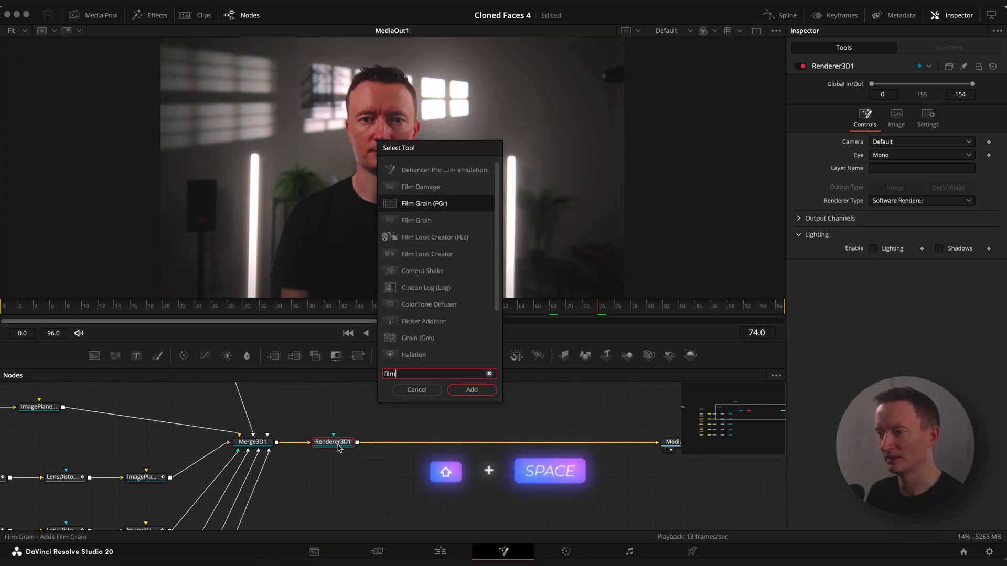
pyautogui.press('Return')
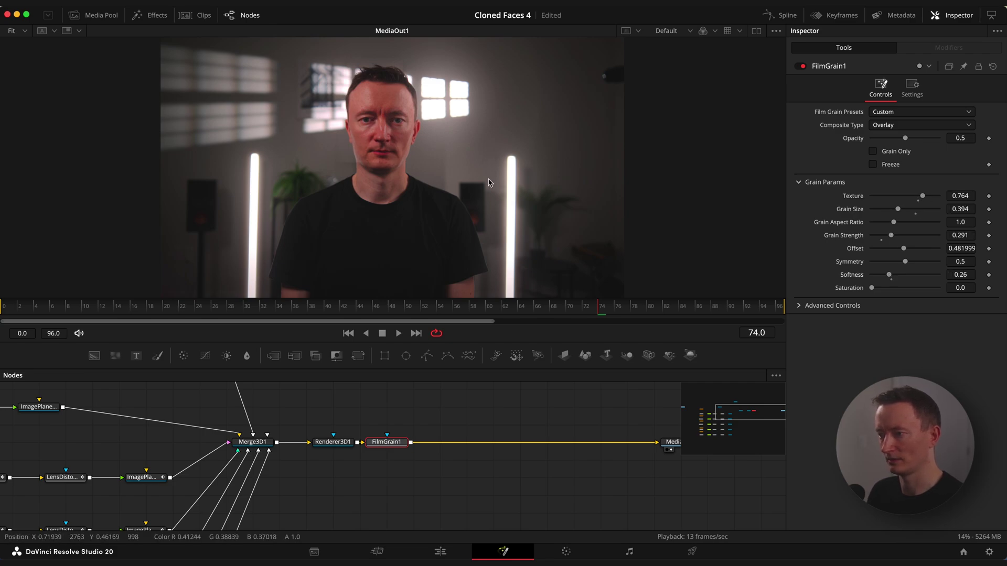
pyautogui.scroll(5, 475, 180)
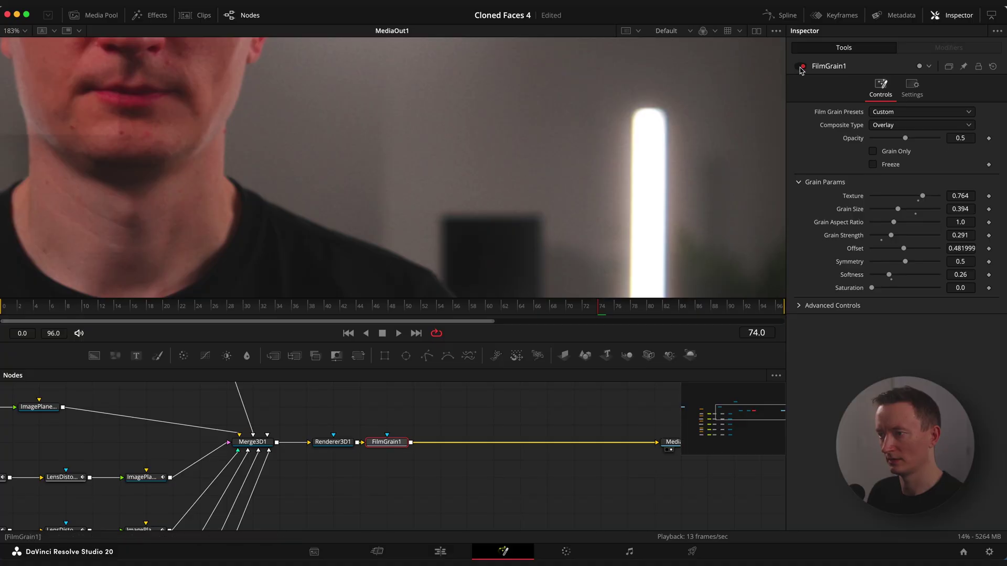
pyautogui.scroll(-5, 417, 186)
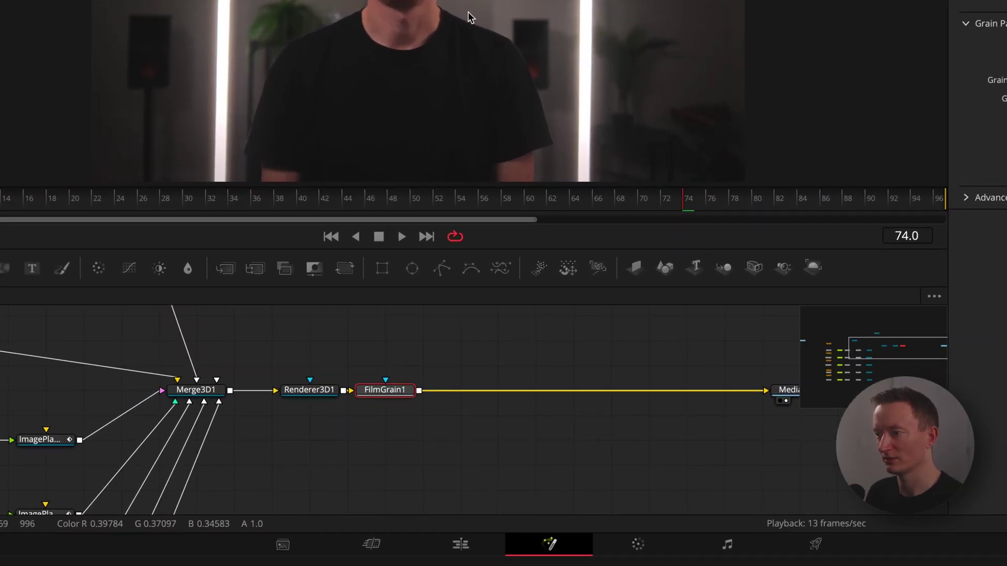
# Add Prism Blur after FilmGrain1 and mask it with an inverted ellipse around the face, width 0.228587, height 0.5 and soft edge 0.074.
pyautogui.hotkey('shift', 'space')
pyautogui.write('prism')
pyautogui.press('Return')
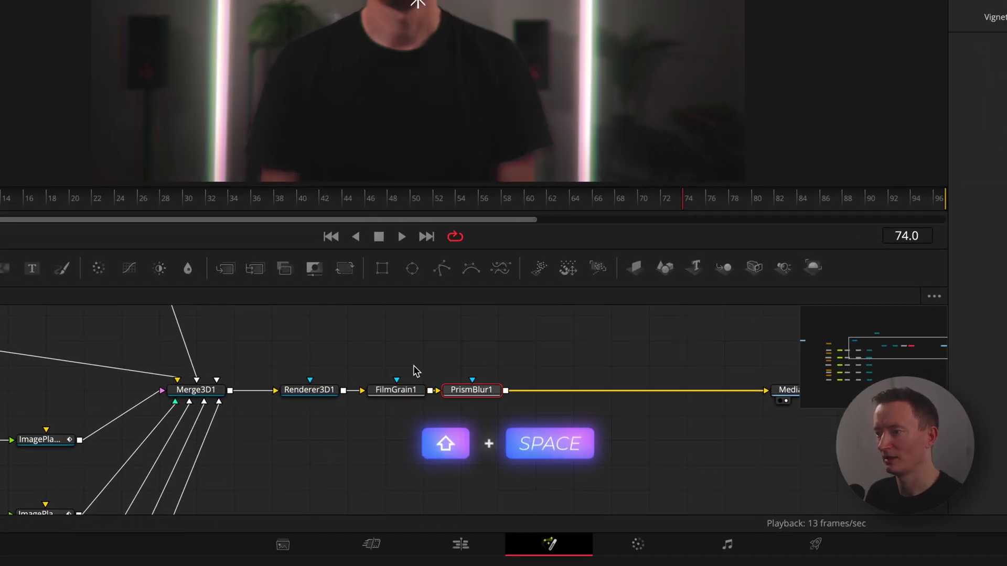
pyautogui.click(412, 268)
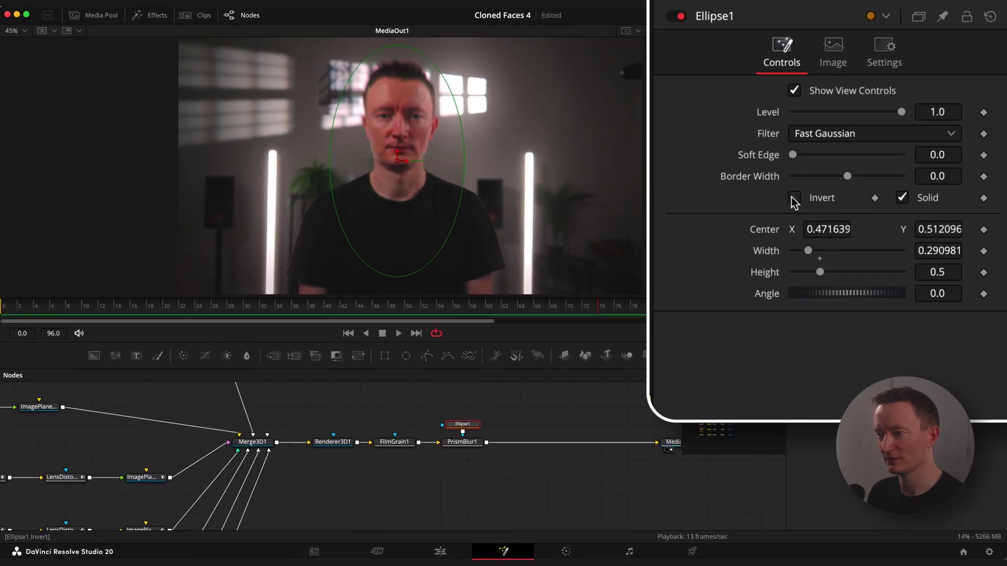
pyautogui.click(794, 200)
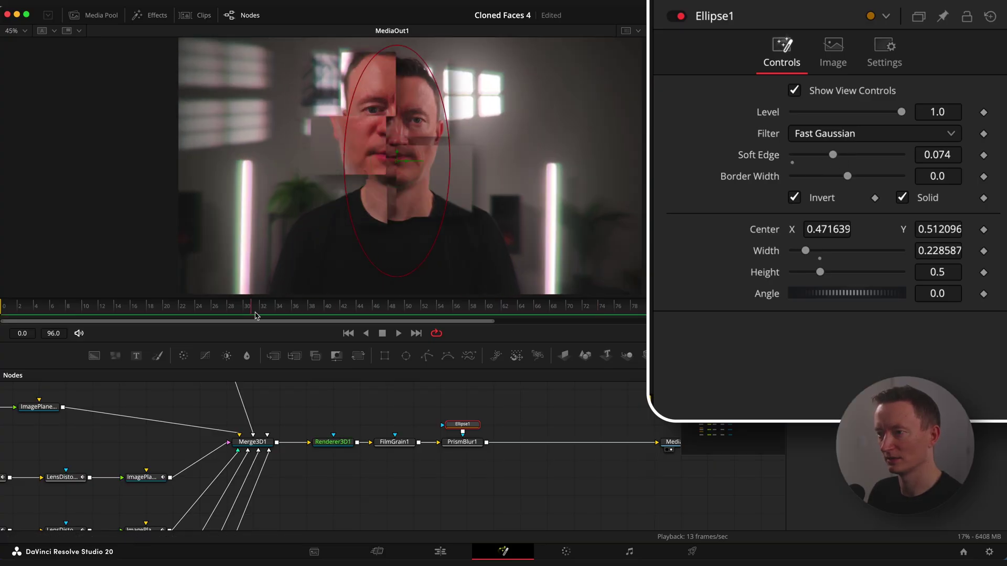
# Lower PrismBlur1's Aberration Strength slightly and scrub through the frames to check the blur.
pyautogui.click(463, 443)
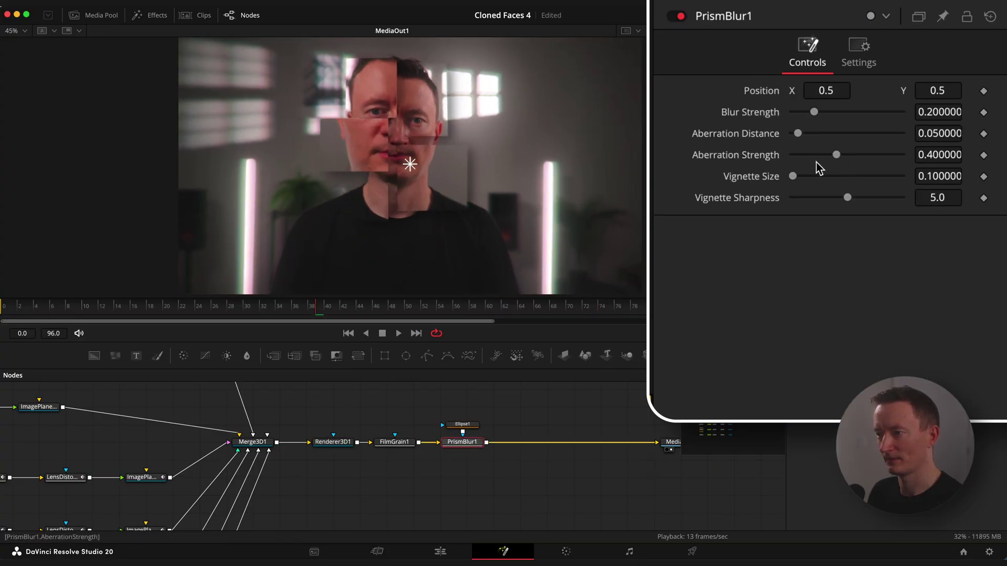
pyautogui.moveTo(833, 157); pyautogui.dragTo(818, 158)
pyautogui.moveTo(286, 309); pyautogui.dragTo(505, 313)
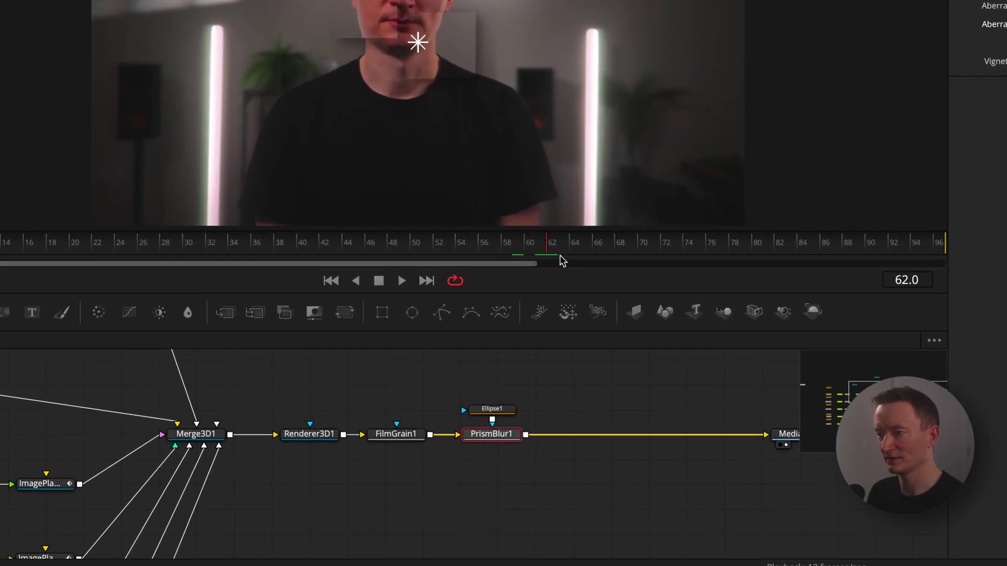
# Add a Lens Distortion node after PrismBlur1.
pyautogui.hotkey('shift', 'space')
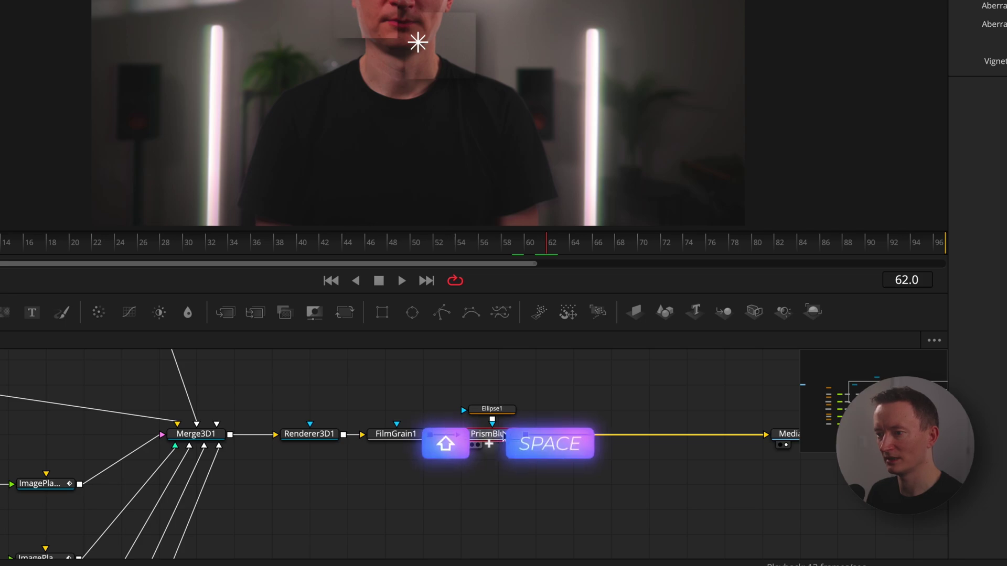
pyautogui.write('lens')
pyautogui.press('Down')
pyautogui.press('Return')
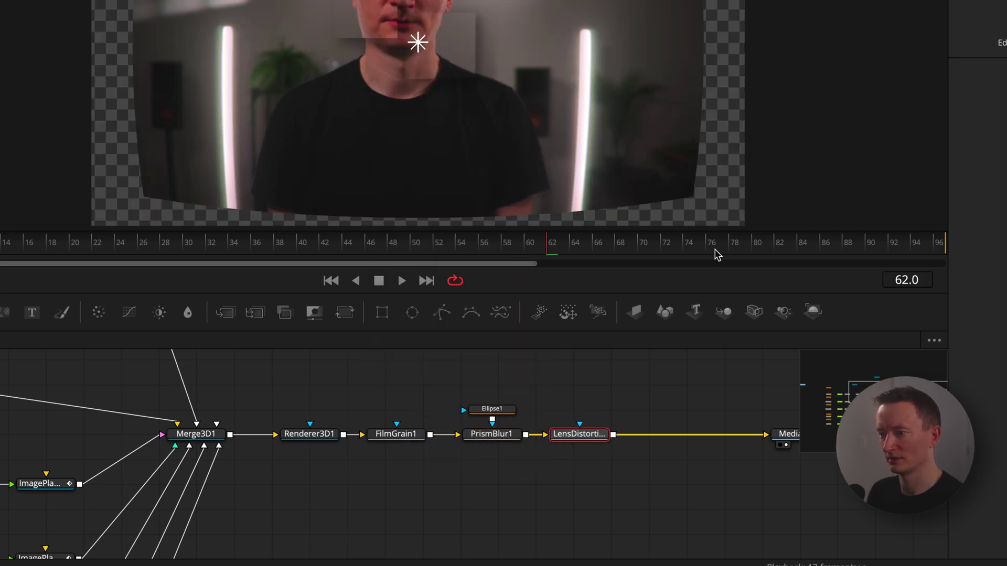
# Animate LensDistortion2's Distortion from -0.4 at frame 0 to 0 at frame 86, and scrub through the result.
pyautogui.moveTo(718, 254); pyautogui.dragTo(800, 253)
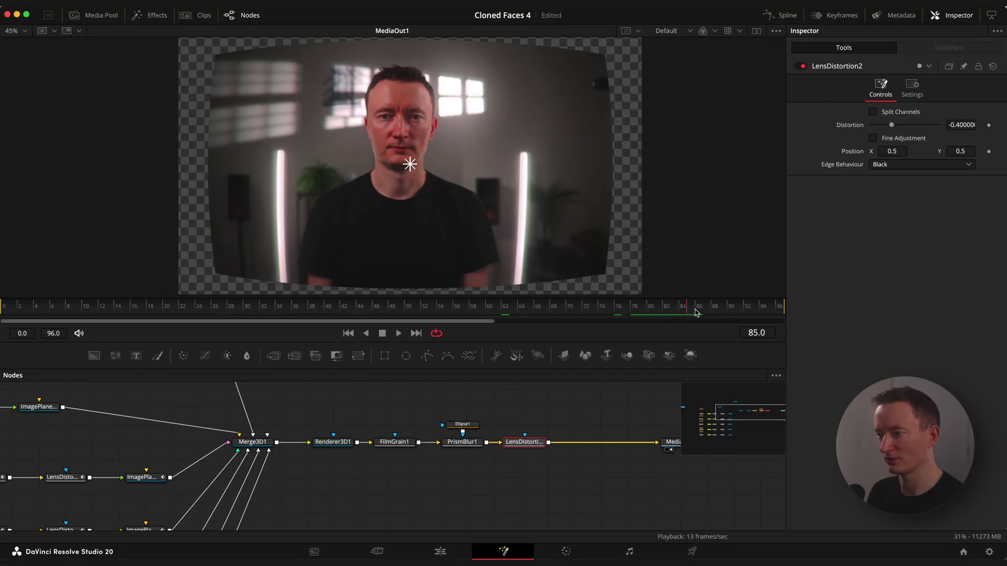
pyautogui.click(943, 113)
pyautogui.write('0')
pyautogui.press('Tab')
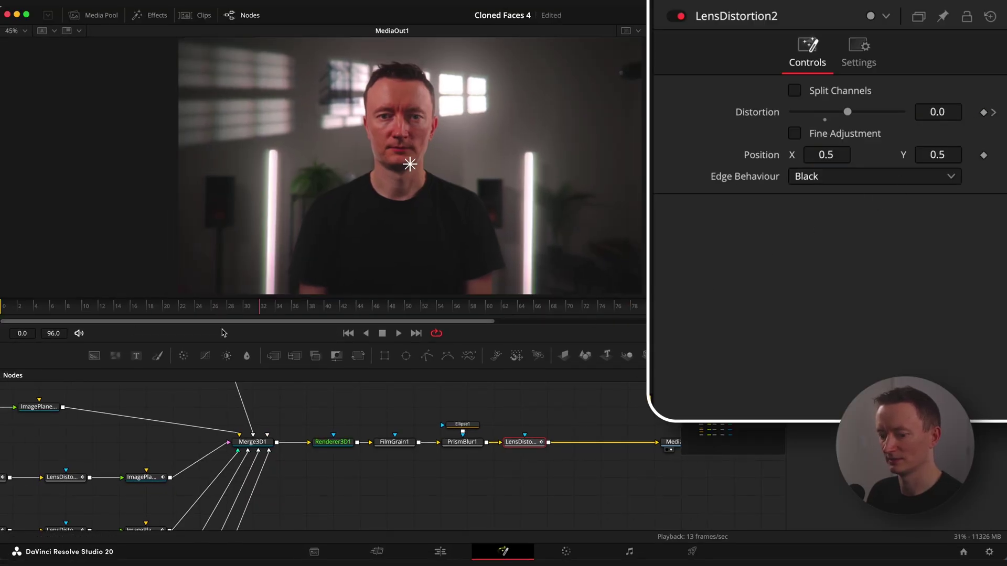
pyautogui.click(2, 307)
pyautogui.moveTo(944, 111); pyautogui.dragTo(733, 112)
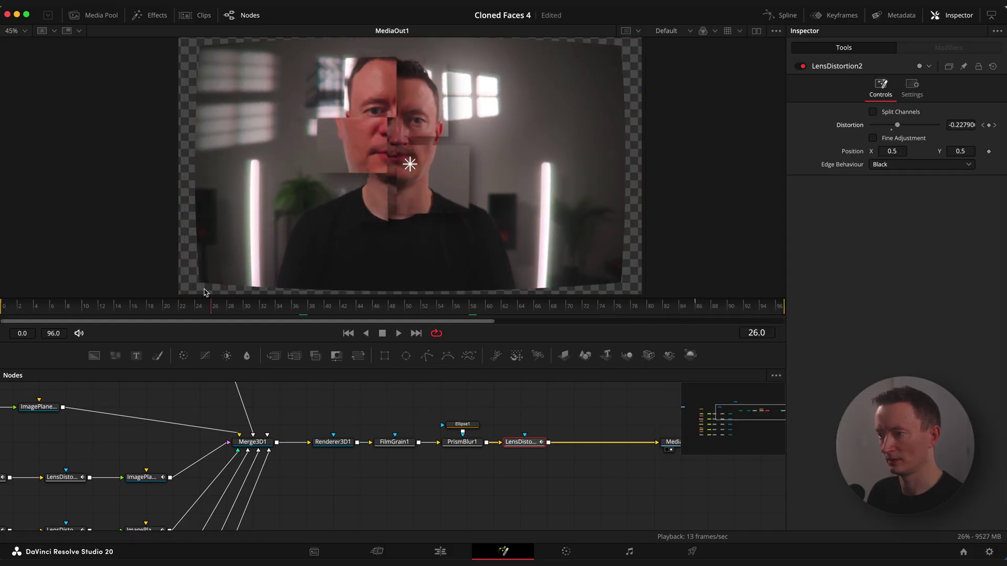
# Smooth the keyframe curve of LensDistortion2's Distortion in the Spline editor, and close the editor.
pyautogui.click(772, 20)
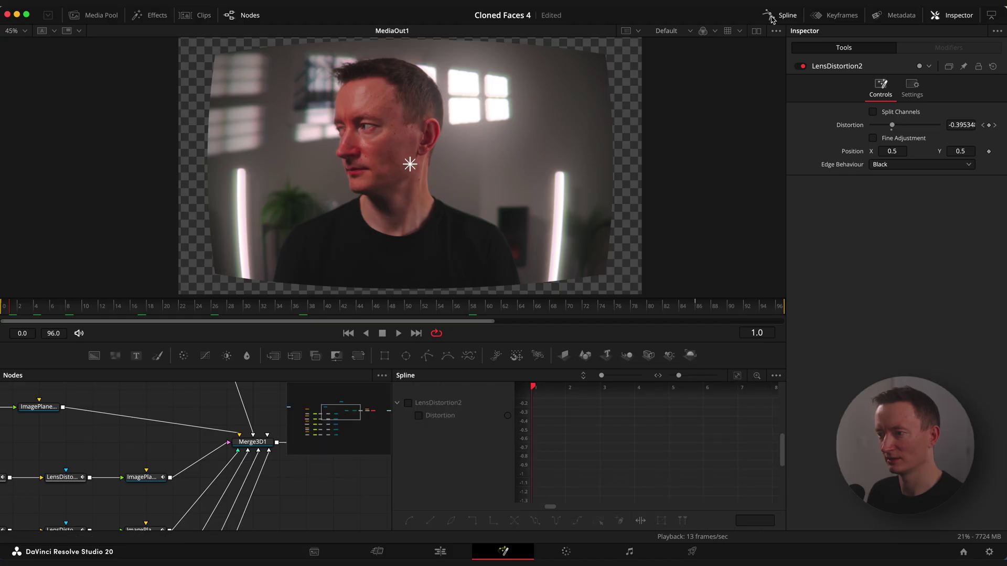
pyautogui.click(443, 416)
pyautogui.click(738, 376)
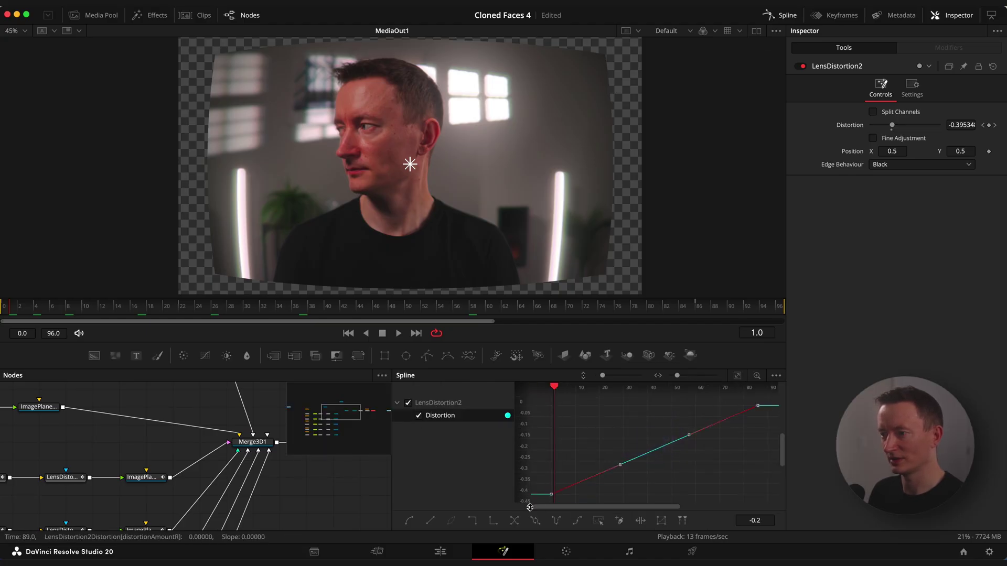
pyautogui.click(780, 15)
# Add a Transform node after LensDistortion2 and keyframe its Size from 0.98 at frame 0 to 1.0 around frame 85.
pyautogui.hscroll(3, 472, 446)
pyautogui.hotkey('shift', 'space')
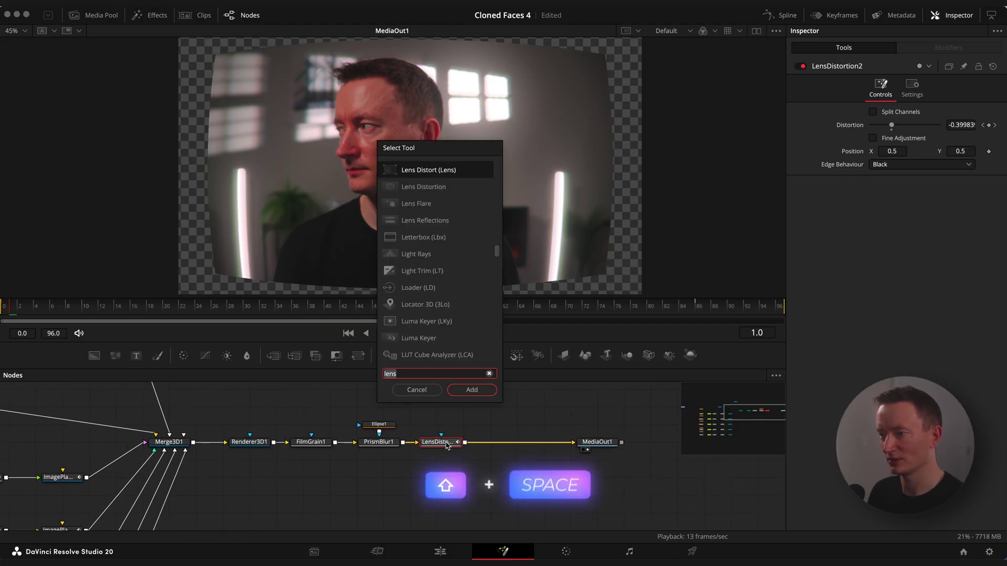
pyautogui.write('tran')
pyautogui.press('Return')
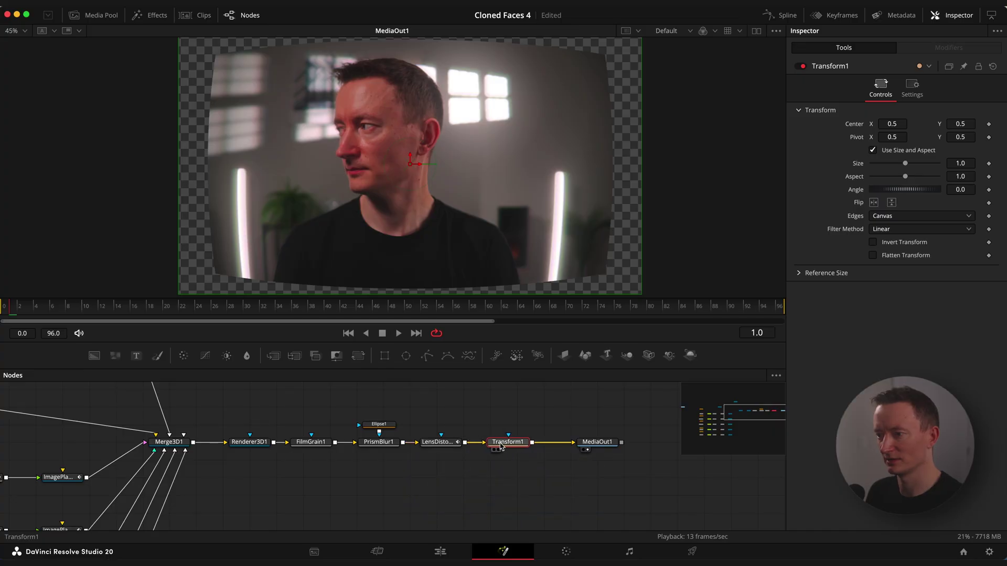
pyautogui.click(700, 309)
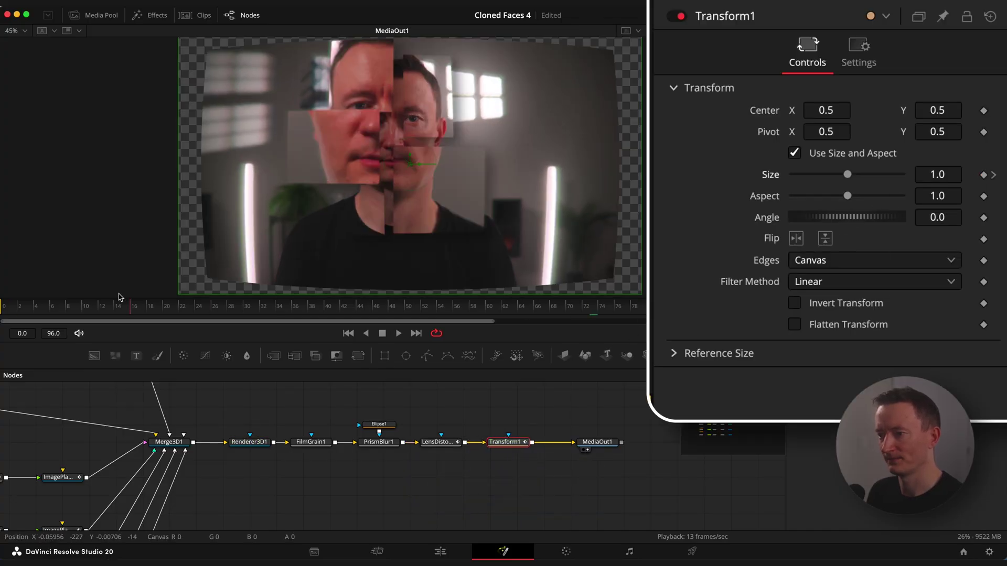
pyautogui.moveTo(847, 175); pyautogui.dragTo(847, 175)
# Set LensDistortion2's Edge Behaviour to Replicate and scrub through the opening frames to check the image edges.
pyautogui.click(439, 443)
pyautogui.click(816, 179)
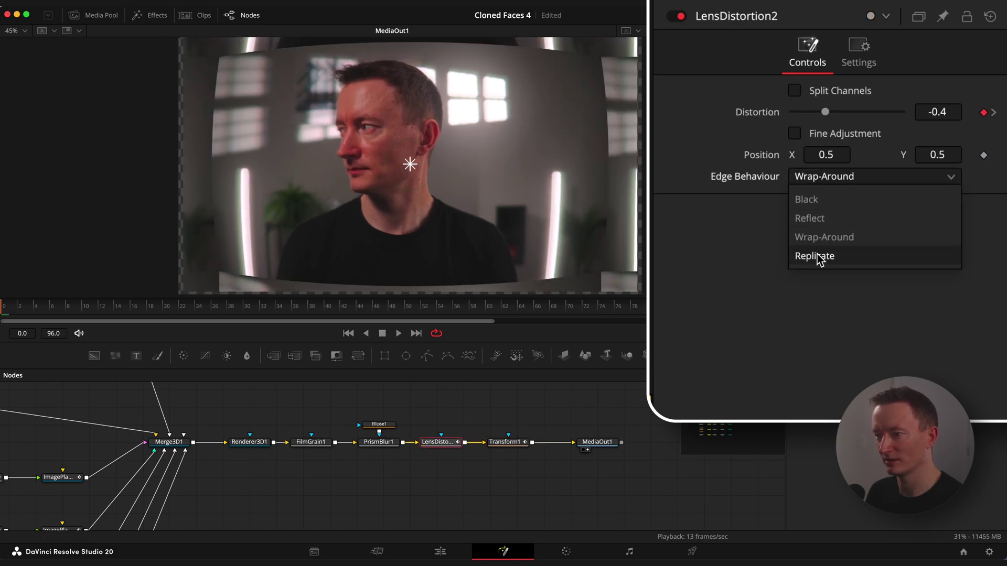
pyautogui.click(815, 255)
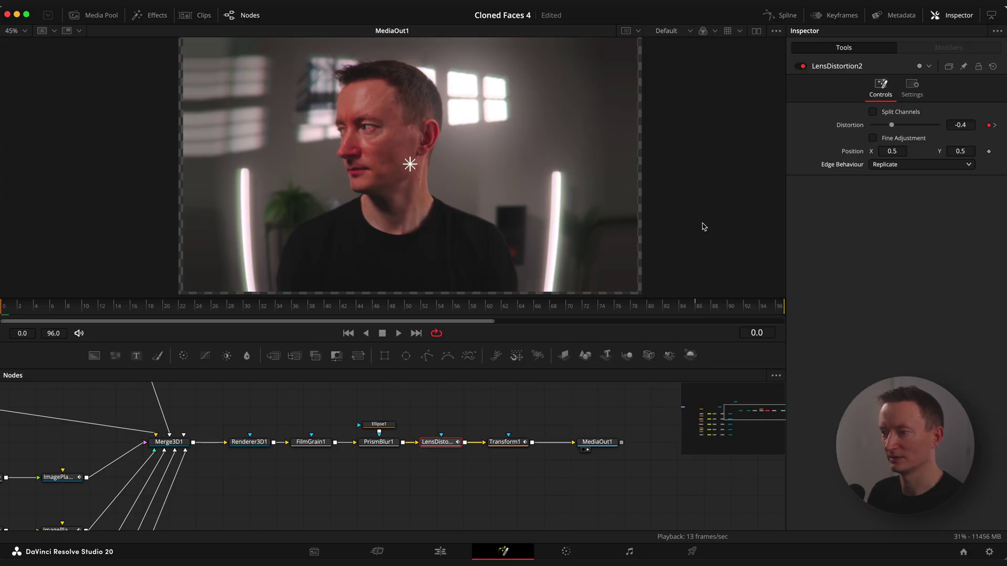
pyautogui.moveTo(133, 316); pyautogui.dragTo(9, 313)
# Set Transform1's Size to 1.013 at frame 0 and smooth its Size curve in the Spline editor.
pyautogui.click(498, 444)
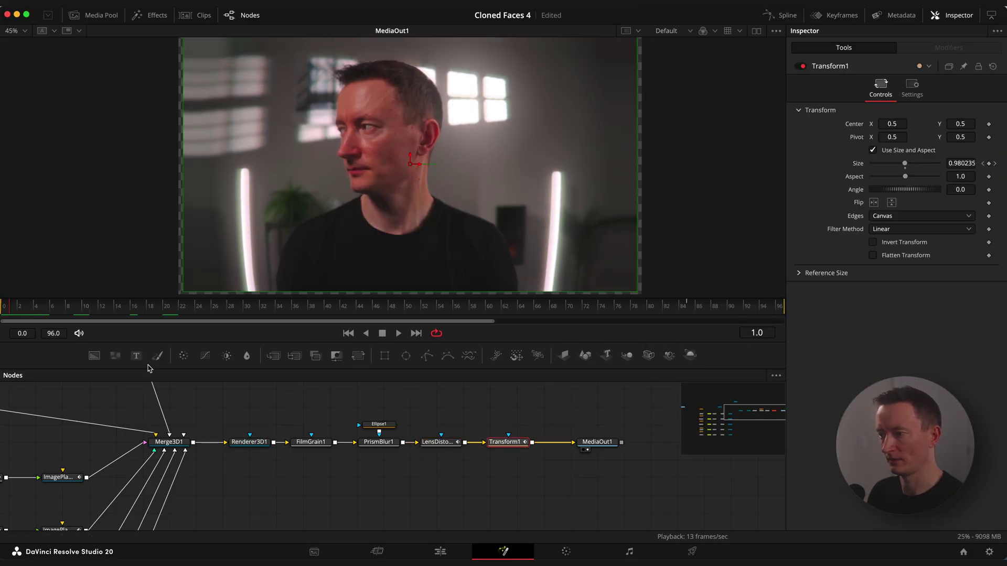
pyautogui.moveTo(19, 312)
pyautogui.mouseDown()
pyautogui.moveTo(59, 314)
pyautogui.moveTo(2, 310)
pyautogui.mouseUp()
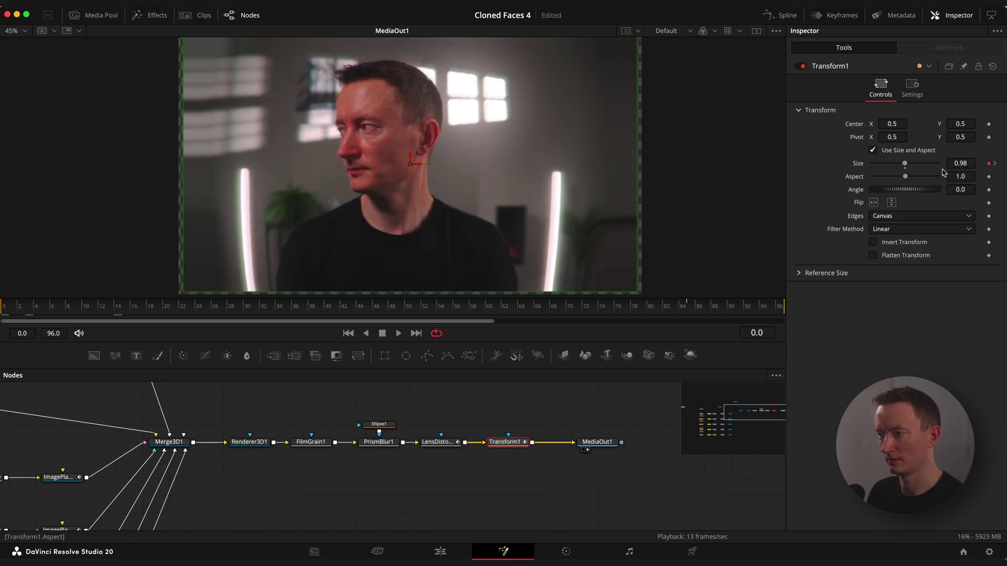
pyautogui.moveTo(959, 163); pyautogui.dragTo(976, 163)
pyautogui.click(779, 14)
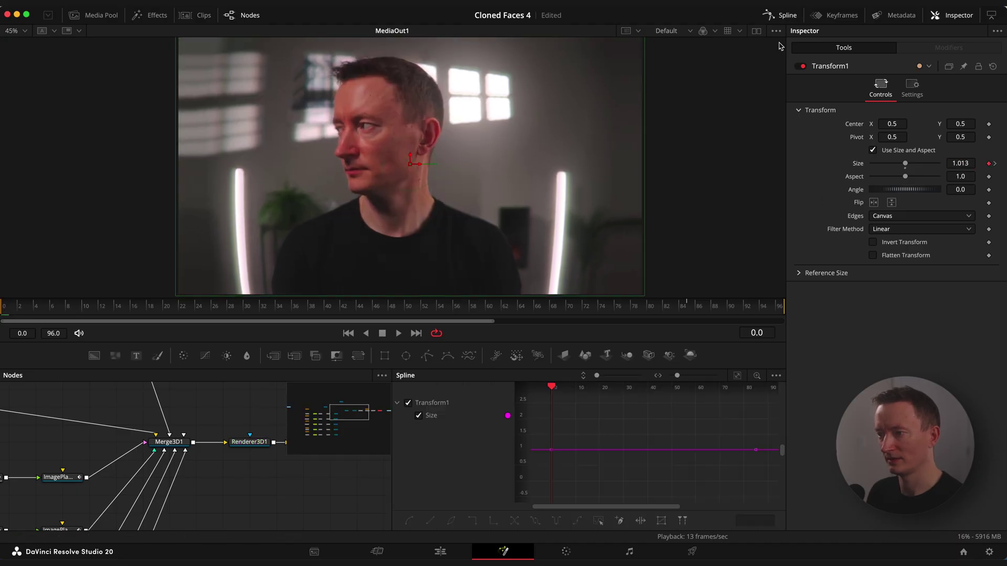
pyautogui.moveTo(710, 426); pyautogui.dragTo(557, 490)
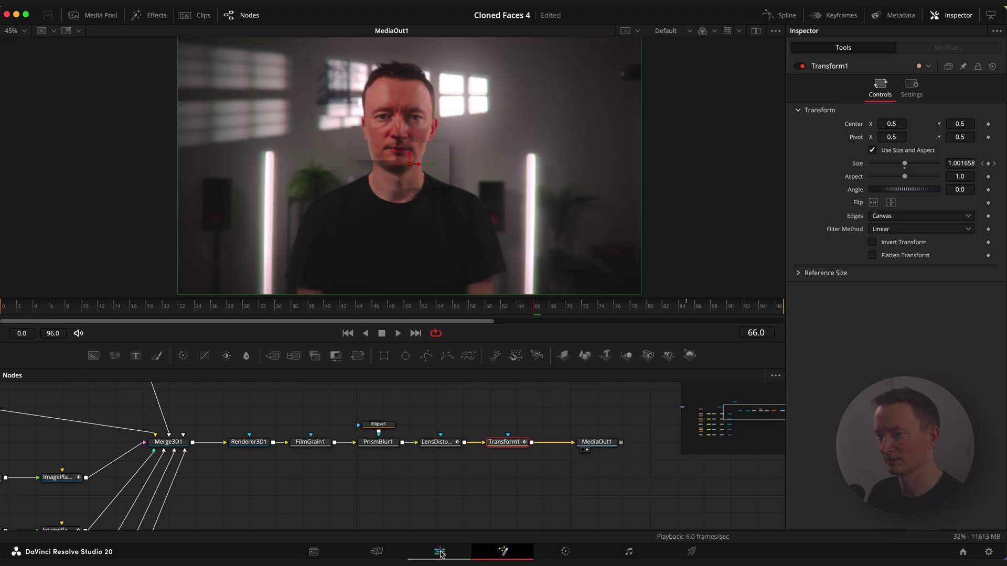
# Switch to the Edit page and play the Cloned Faces.mov clip from its start to review the finished effect.
pyautogui.click(439, 552)
pyautogui.moveTo(491, 410); pyautogui.dragTo(385, 409)
pyautogui.press('space')
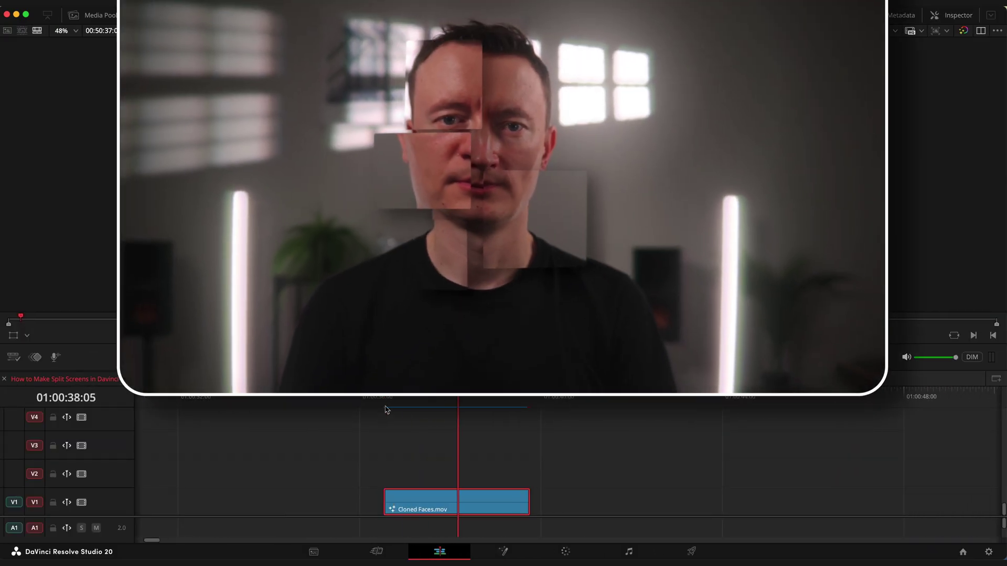